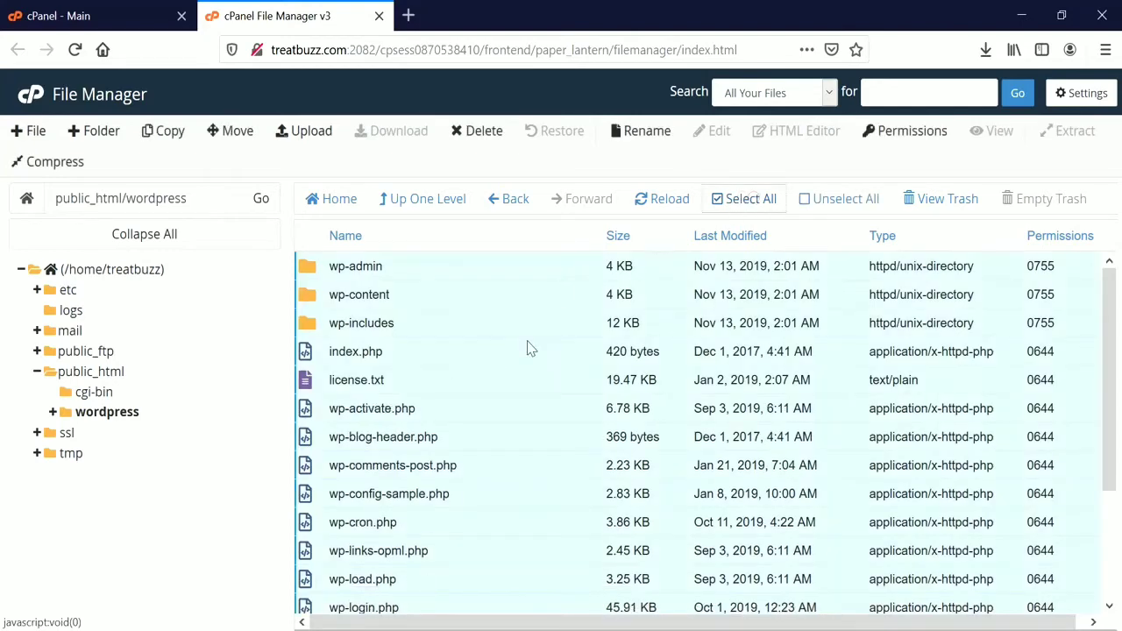
Move all the selected WordPress files from the wordpress folder up into /public_html/.
{"action": "right_click", "coordinate": [383, 368]}
{"action": "left_click", "coordinate": [424, 467]}
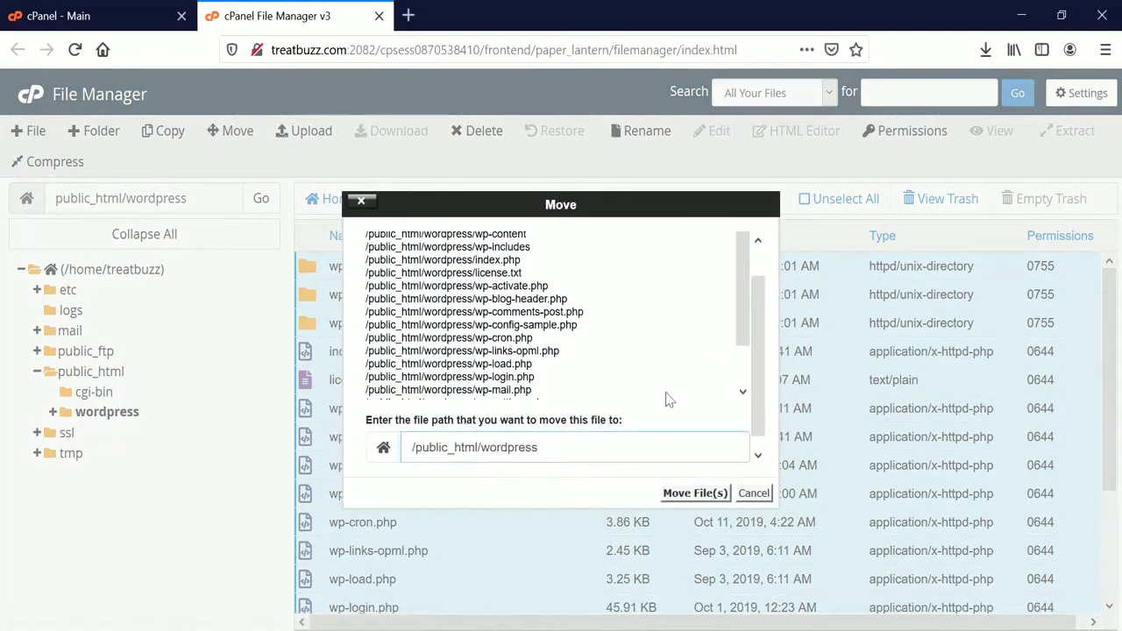
{"action": "double_click", "coordinate": [517, 449]}
{"action": "key", "text": "BackSpace"}
{"action": "left_click", "coordinate": [694, 492]}
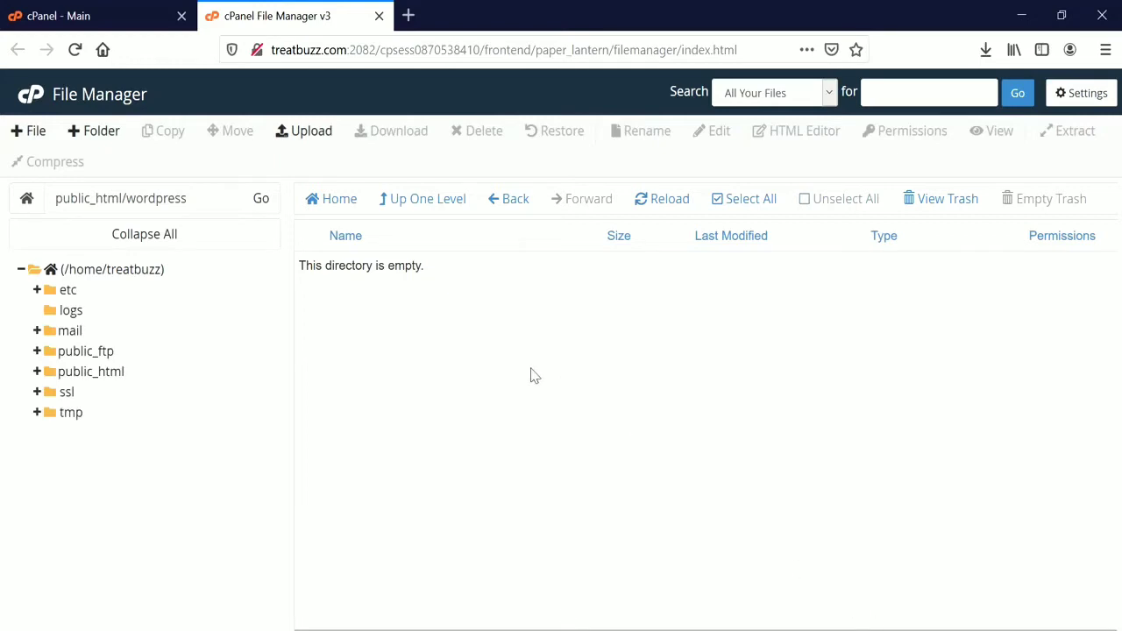
Permanently delete the emptied wordpress folder and wordpress-5.3.zip from public_html.
{"action": "left_click", "coordinate": [431, 203]}
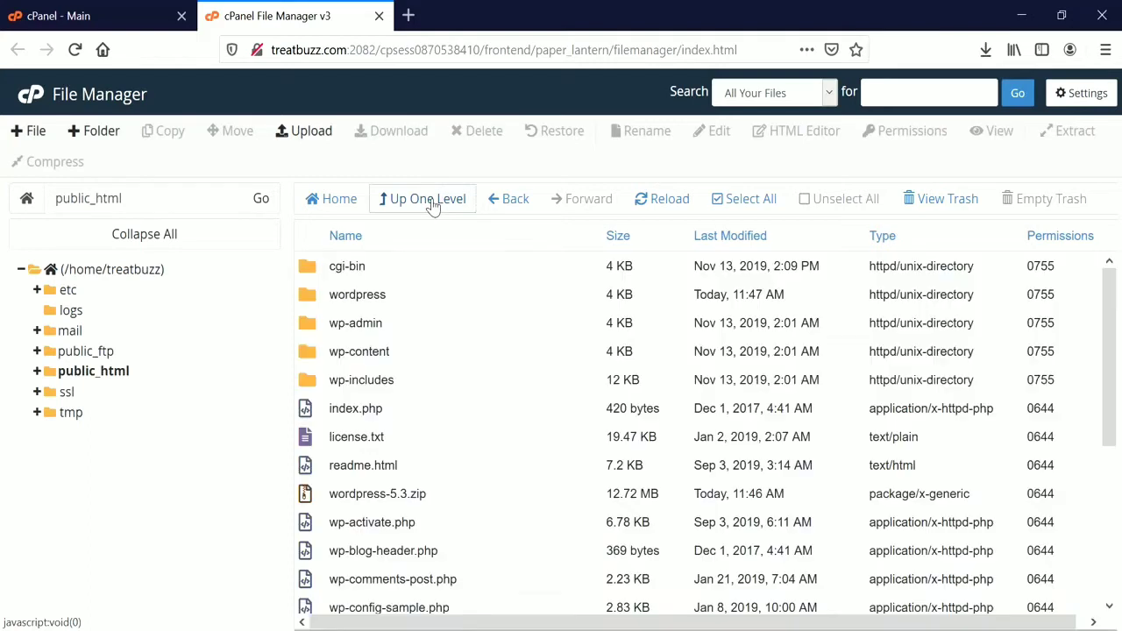
{"action": "left_click", "coordinate": [313, 302]}
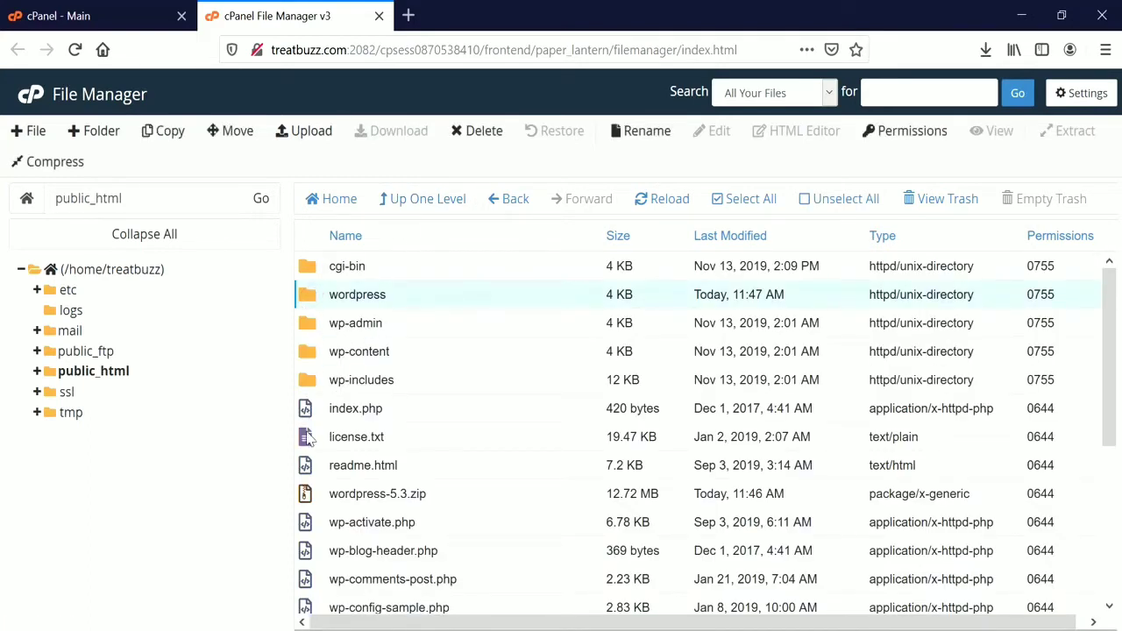
{"action": "right_click", "coordinate": [379, 491]}
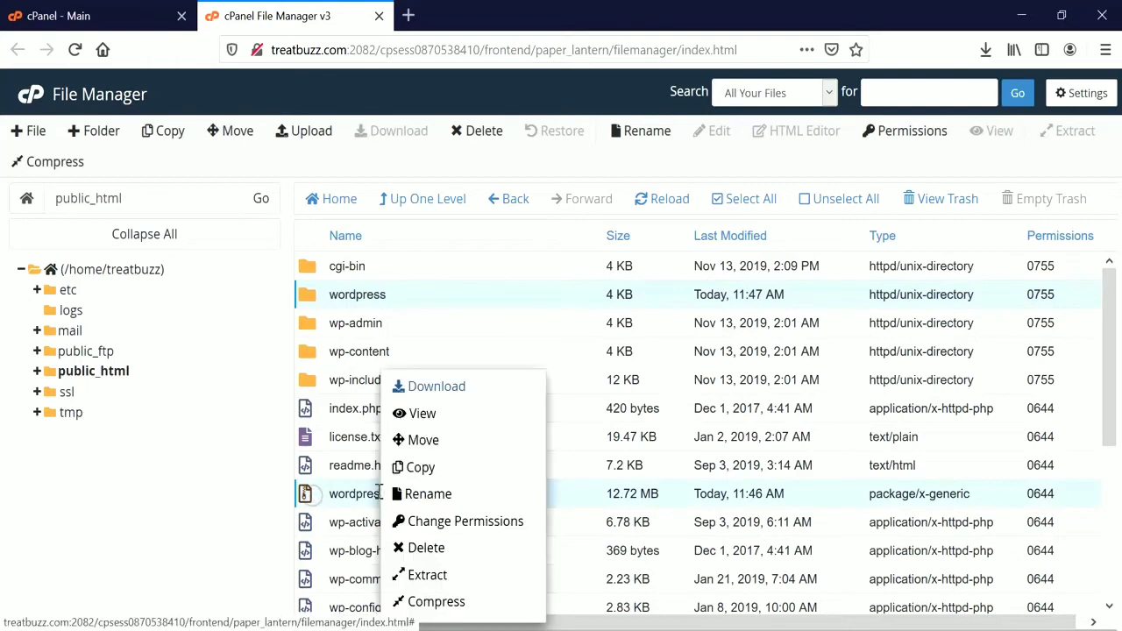
{"action": "left_click", "coordinate": [426, 547]}
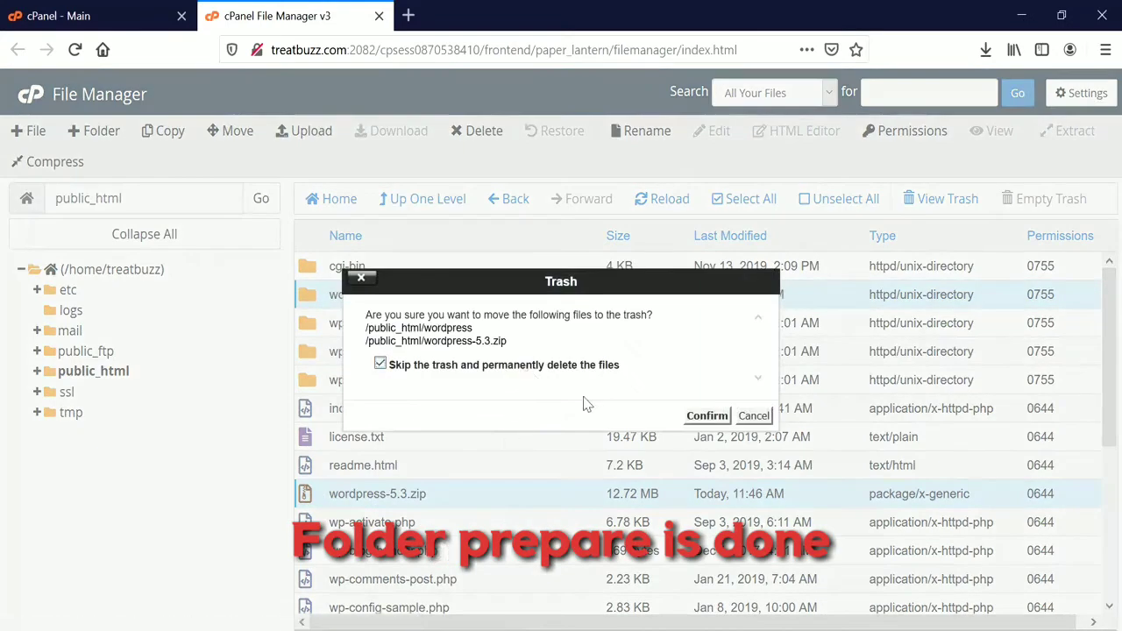
{"action": "left_click", "coordinate": [708, 415]}
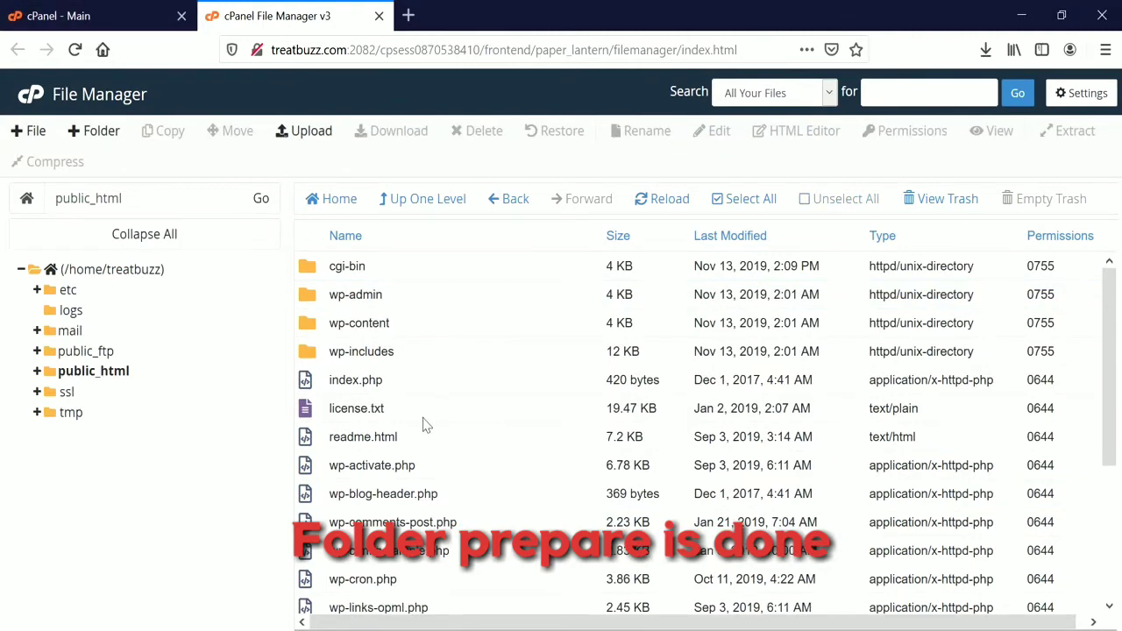
{"action": "scroll", "coordinate": [425, 422], "scroll_direction": "down", "scroll_amount": 3}
{"action": "scroll", "coordinate": [425, 423], "scroll_direction": "up", "scroll_amount": 3}
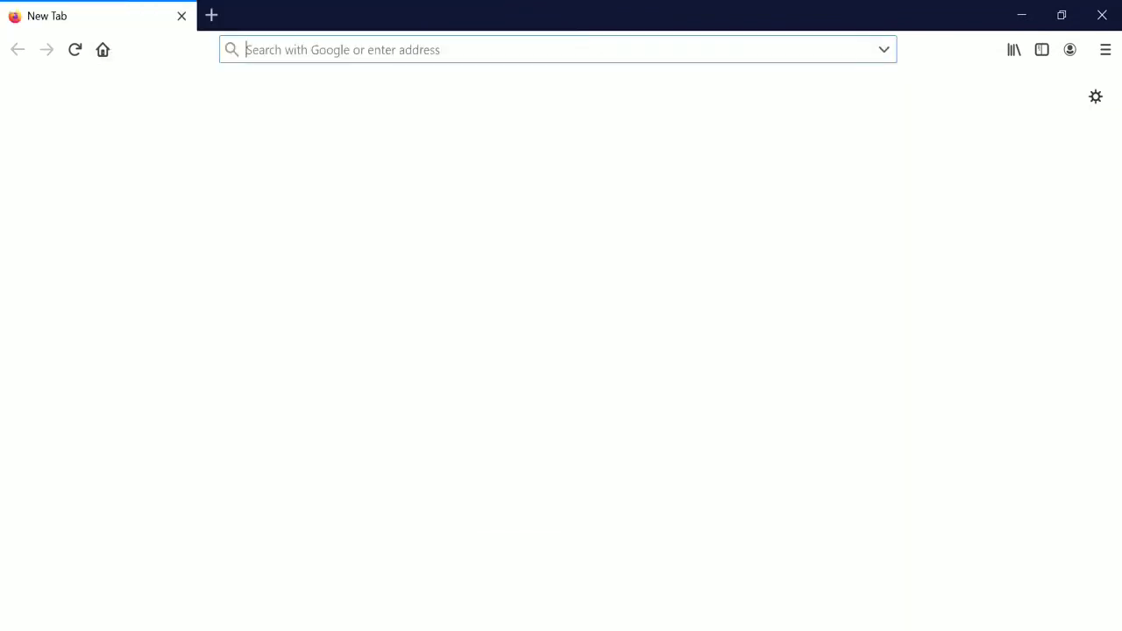
Open a new tab, then return to the cPanel main page scrolled to the top.
{"action": "left_click", "coordinate": [561, 47]}
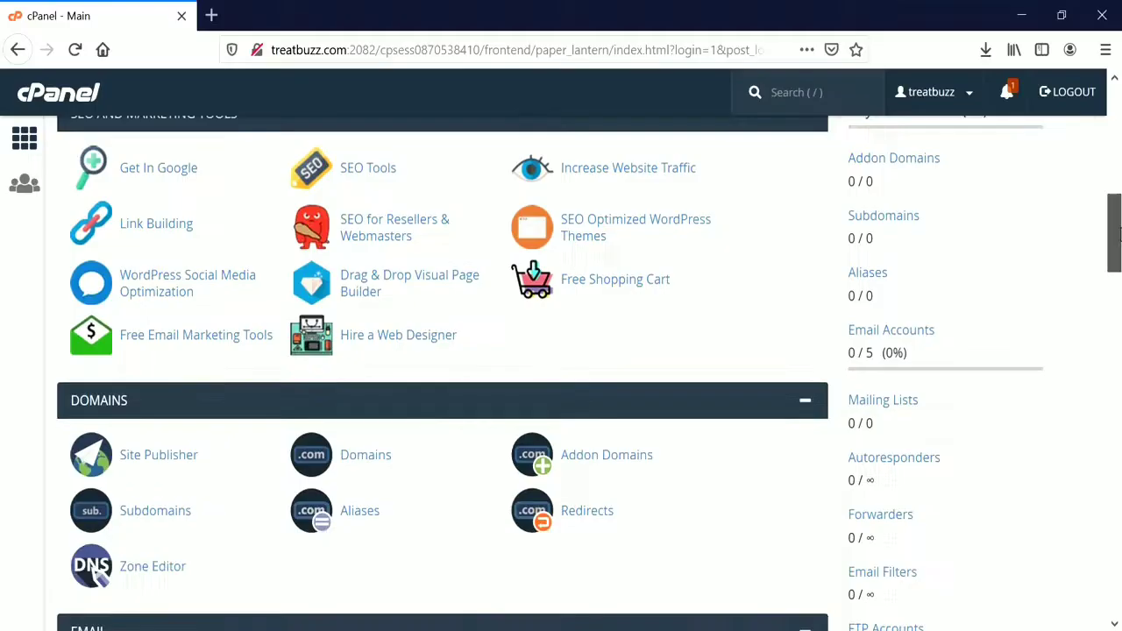
{"action": "scroll", "coordinate": [1116, 119], "scroll_direction": "up", "scroll_amount": 15}
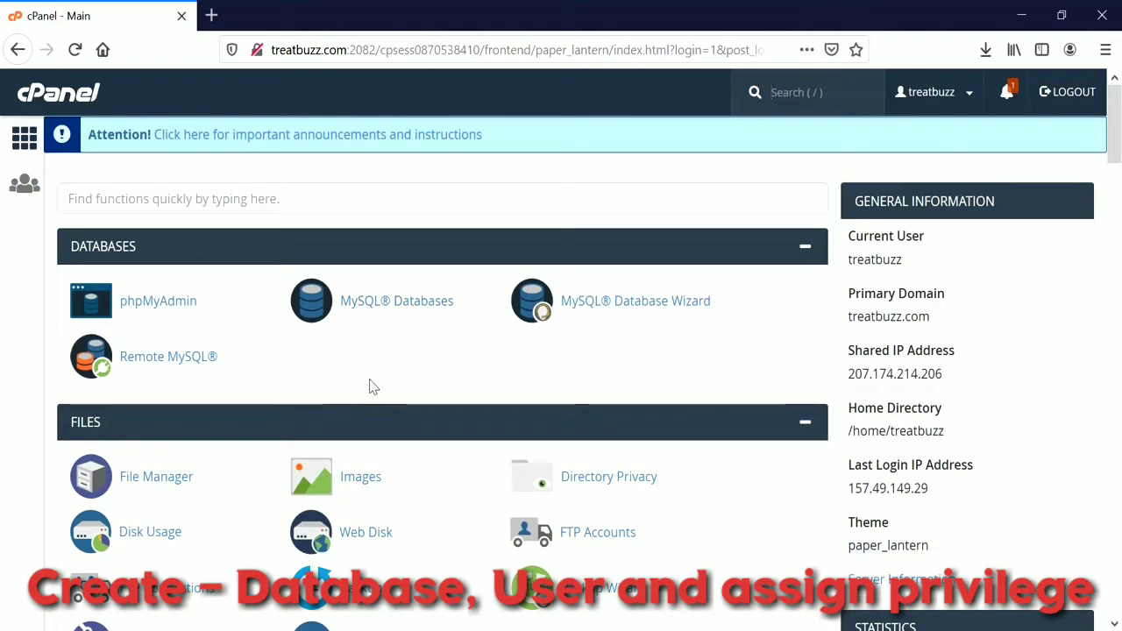
Create the MySQL database treatbuz_wp in a new MySQL Databases tab.
{"action": "left_click", "coordinate": [371, 299]}
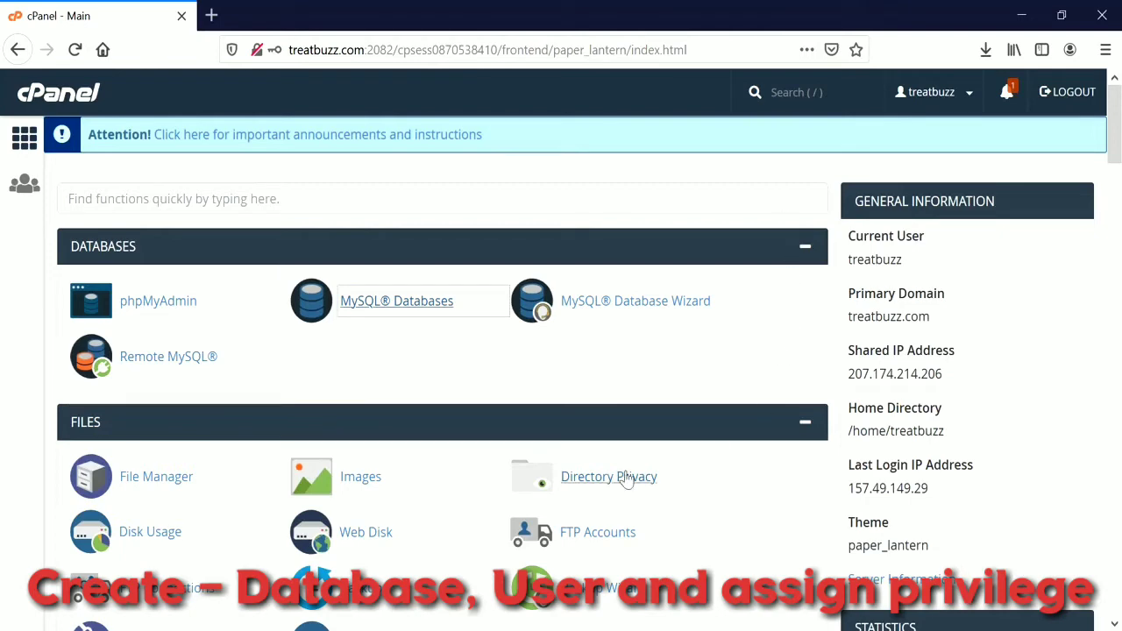
{"action": "right_click", "coordinate": [399, 309]}
{"action": "left_click", "coordinate": [438, 314]}
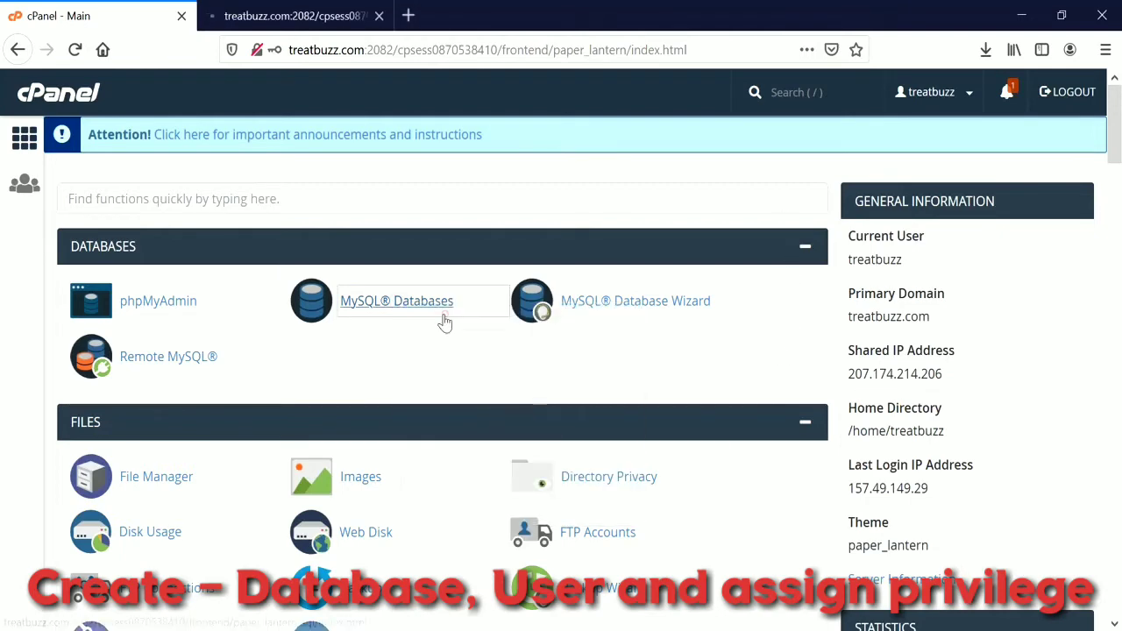
{"action": "left_click", "coordinate": [254, 12]}
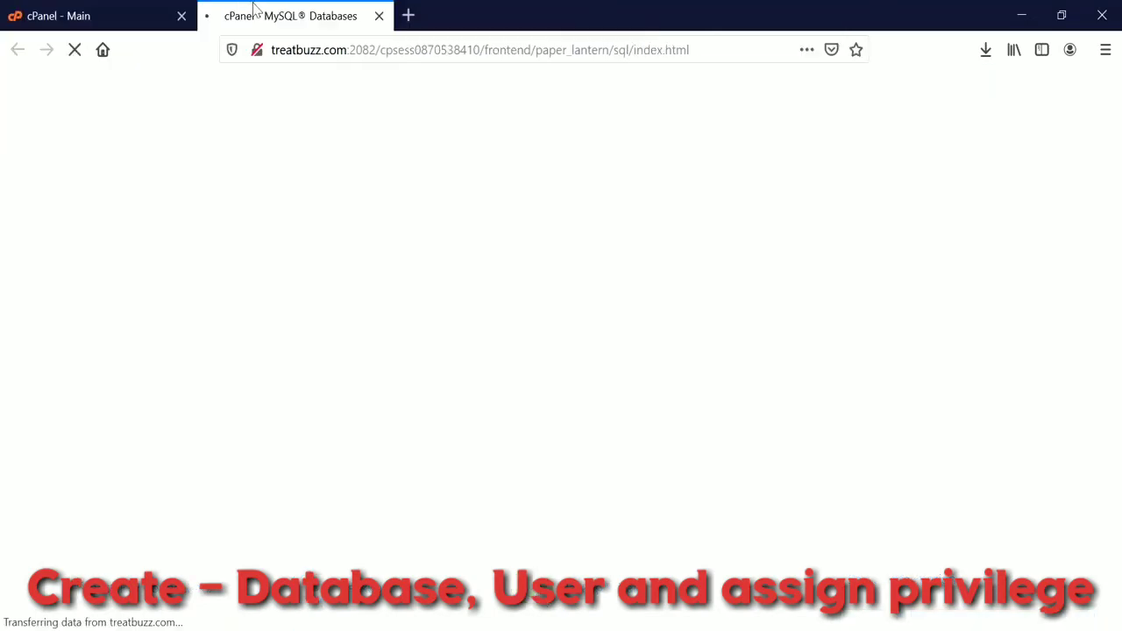
{"action": "left_click", "coordinate": [349, 426]}
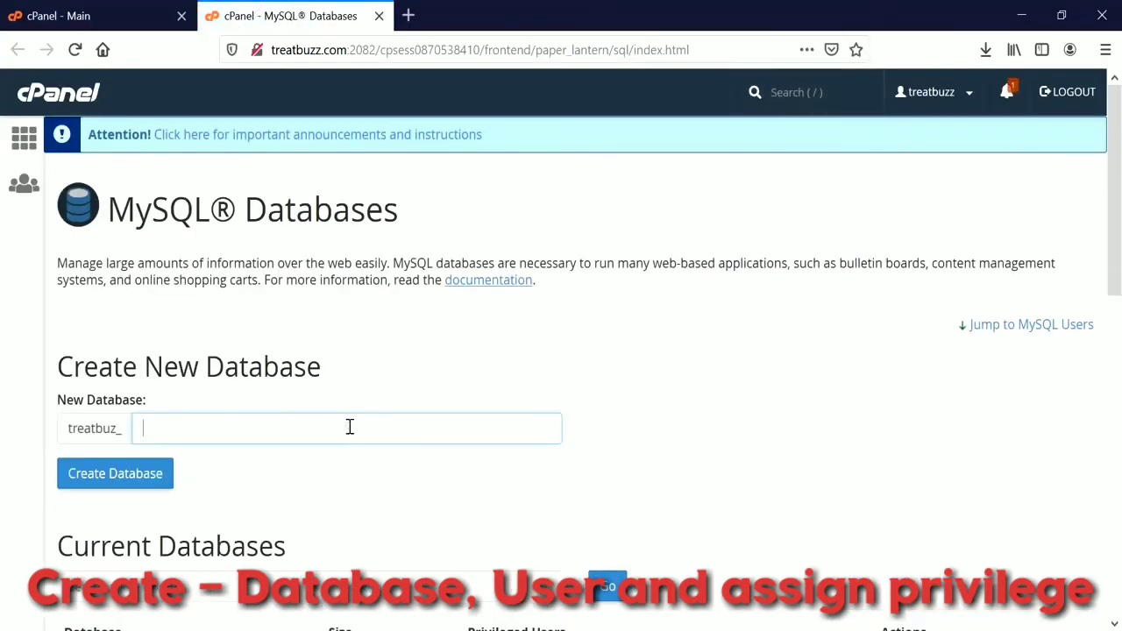
{"action": "type", "text": "wp"}
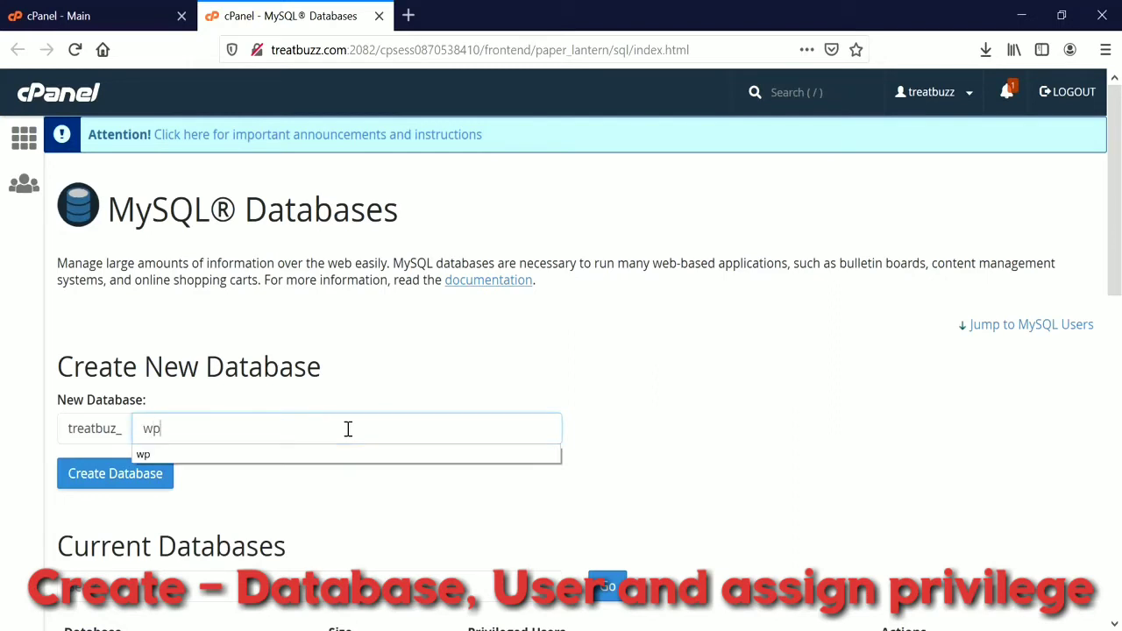
{"action": "left_click", "coordinate": [133, 481]}
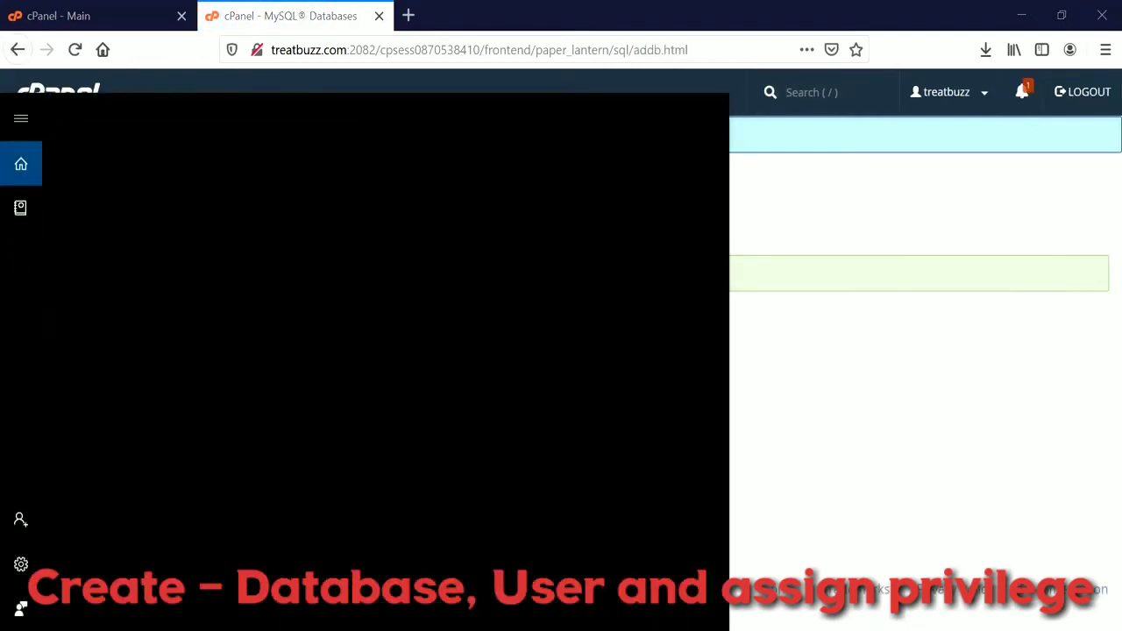
Launch Notepad, paste the name treatbuz_wp into it, and go back to MySQL Databases.
{"action": "type", "text": "notepad"}
{"action": "key", "text": "Return"}
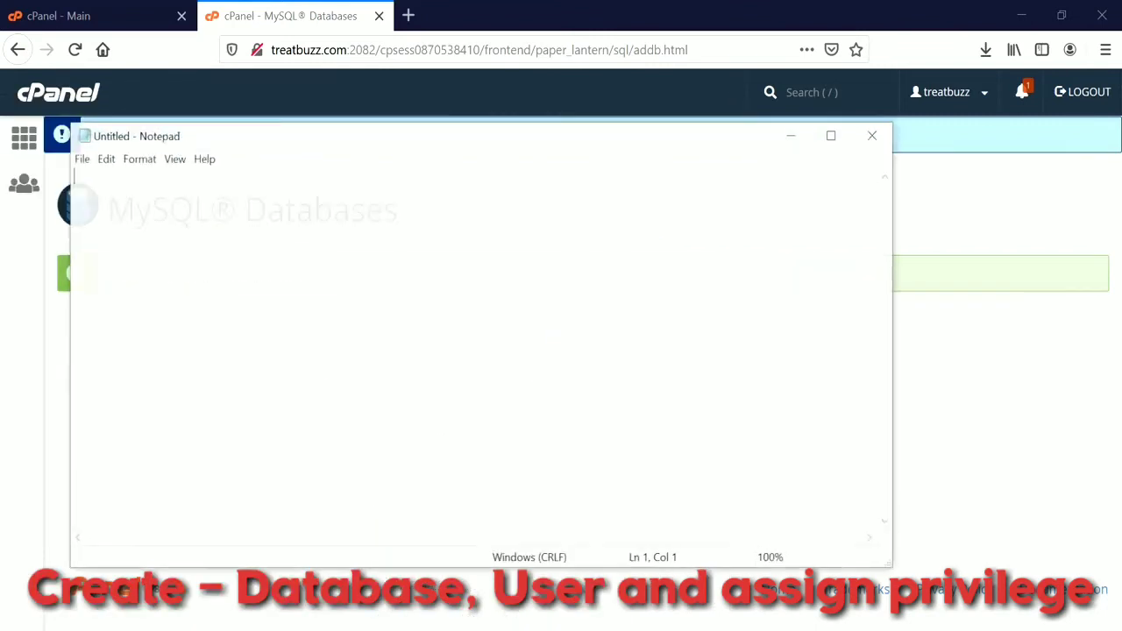
{"action": "key", "text": "alt+Tab"}
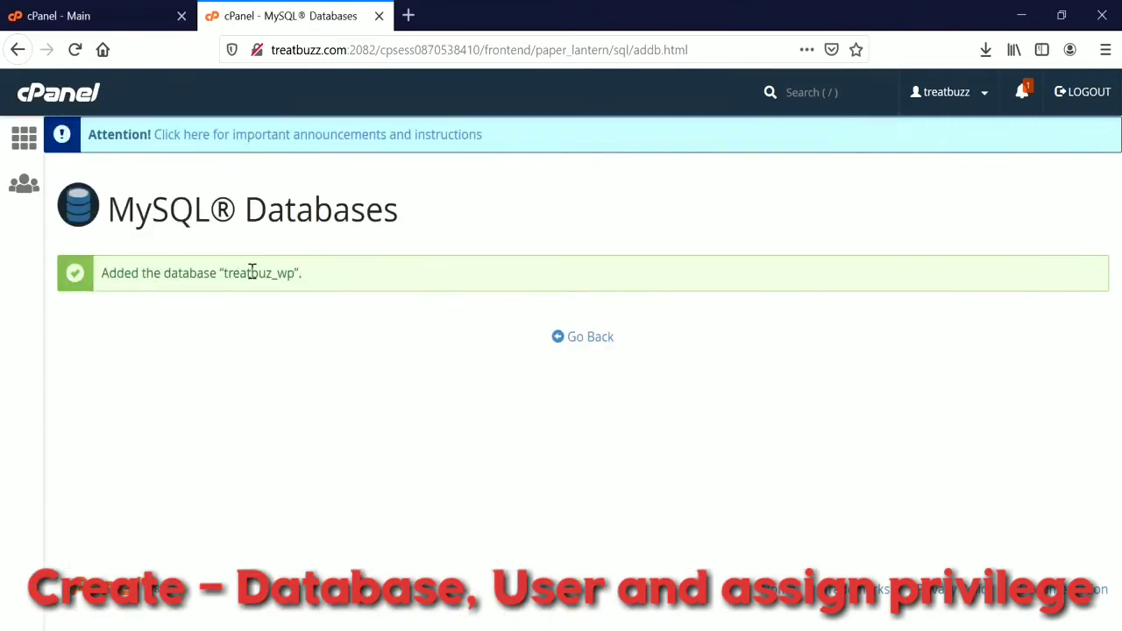
{"action": "double_click", "coordinate": [251, 273]}
{"action": "key", "text": "ctrl+c"}
{"action": "key", "text": "alt+Tab"}
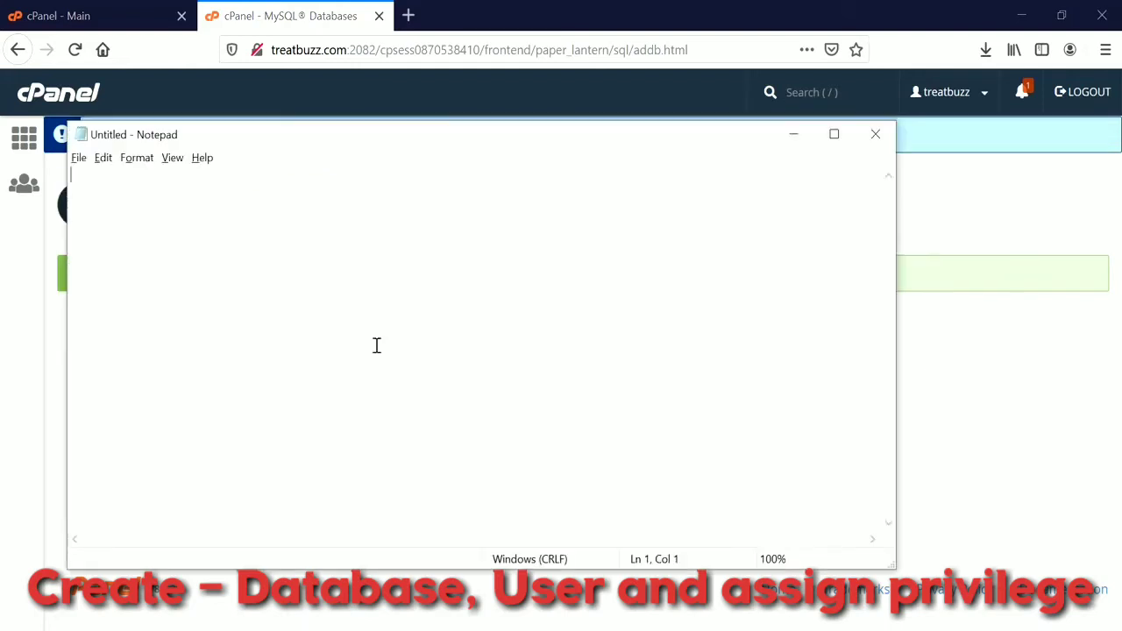
{"action": "key", "text": "ctrl+v"}
{"action": "key", "text": "alt+Tab"}
{"action": "left_click", "coordinate": [583, 344]}
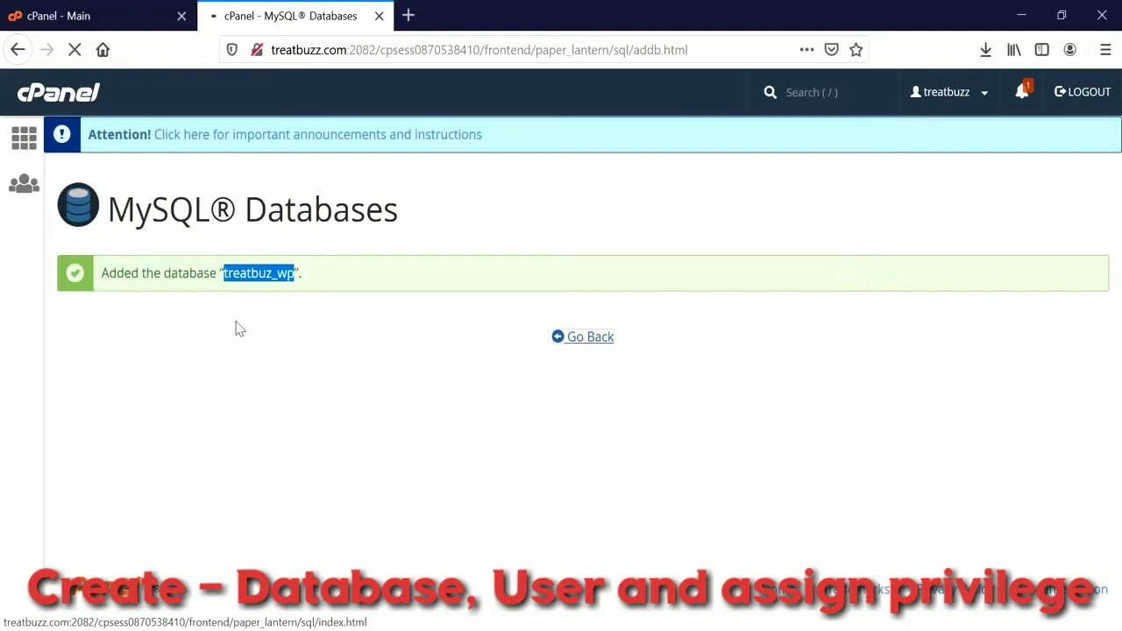
Create the MySQL user treatbuz_wpuser with a generated strong password.
{"action": "scroll", "coordinate": [392, 392], "scroll_direction": "down", "scroll_amount": 5}
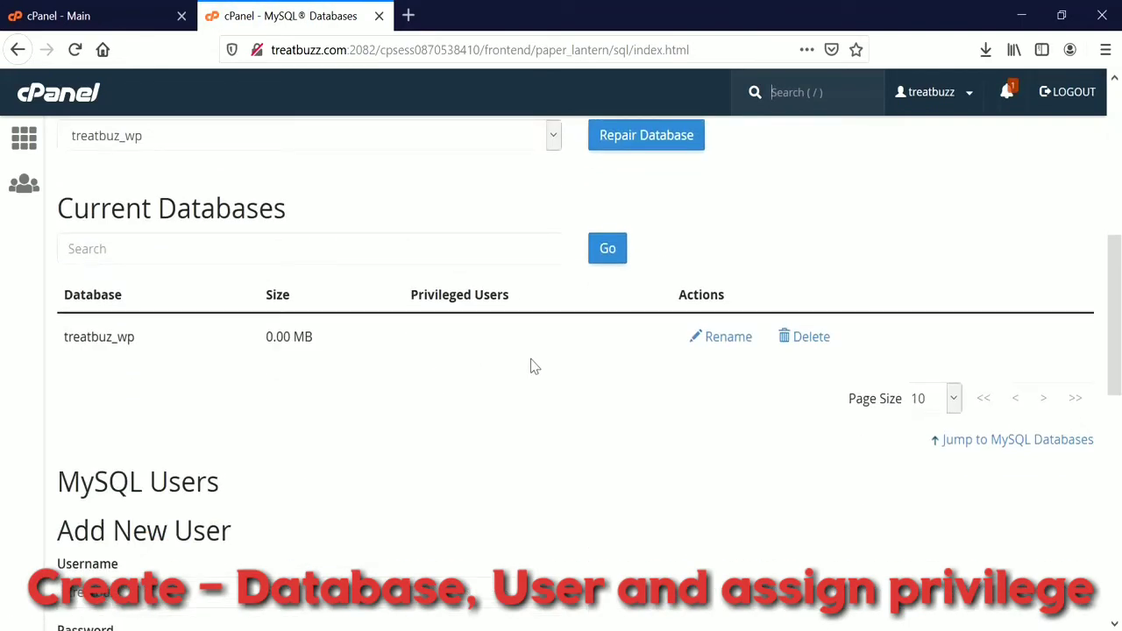
{"action": "scroll", "coordinate": [535, 366], "scroll_direction": "down", "scroll_amount": 5}
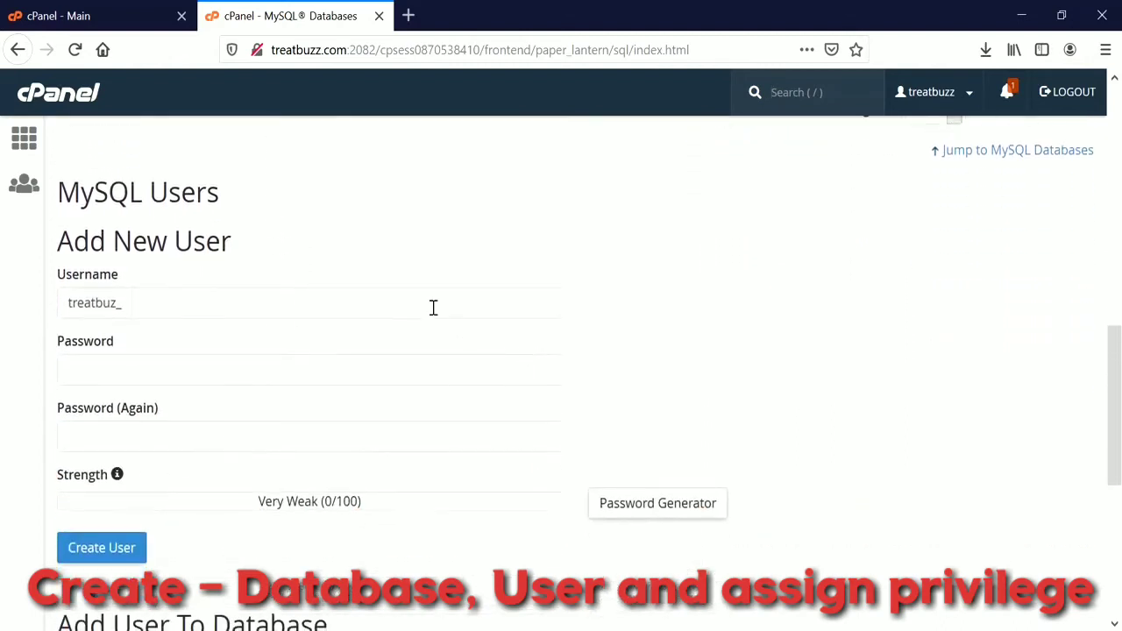
{"action": "left_click", "coordinate": [433, 305]}
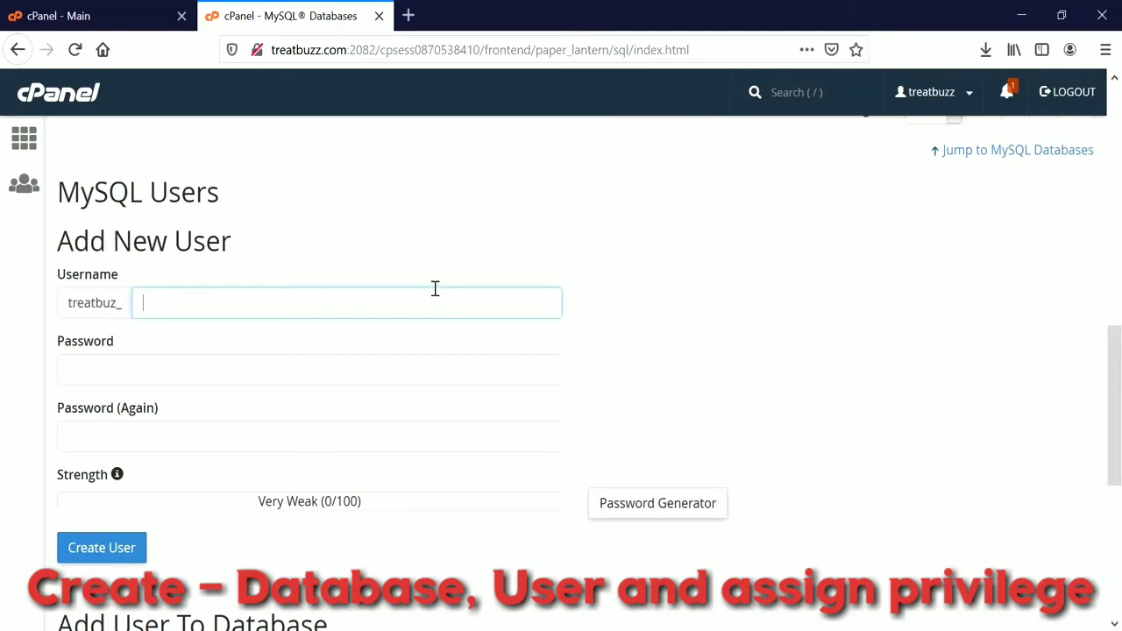
{"action": "type", "text": "wp"}
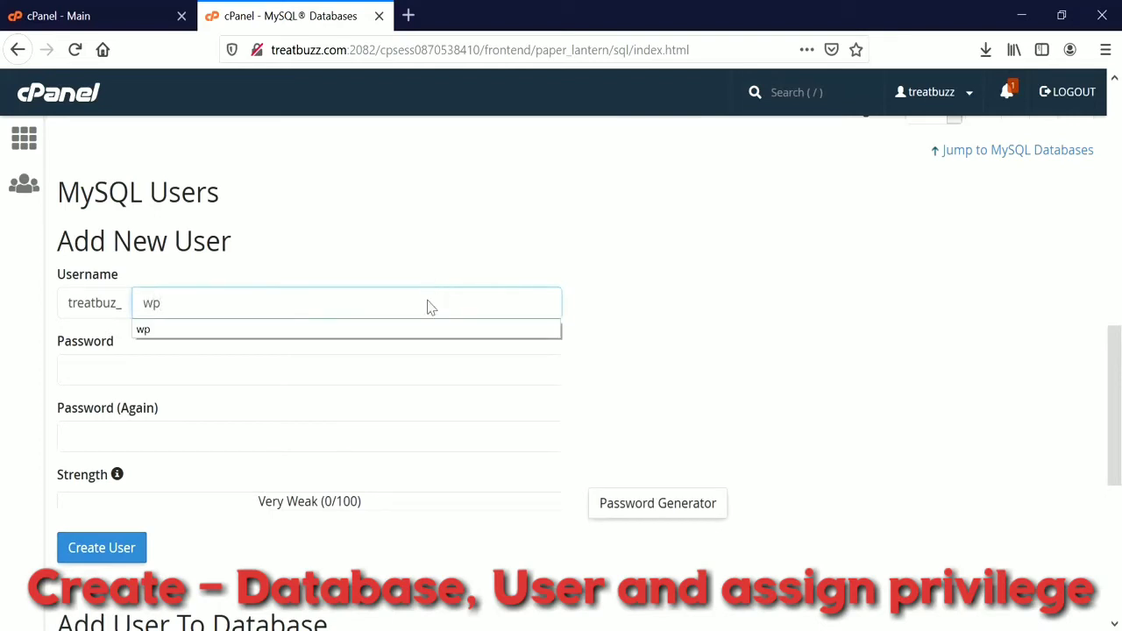
{"action": "type", "text": "user"}
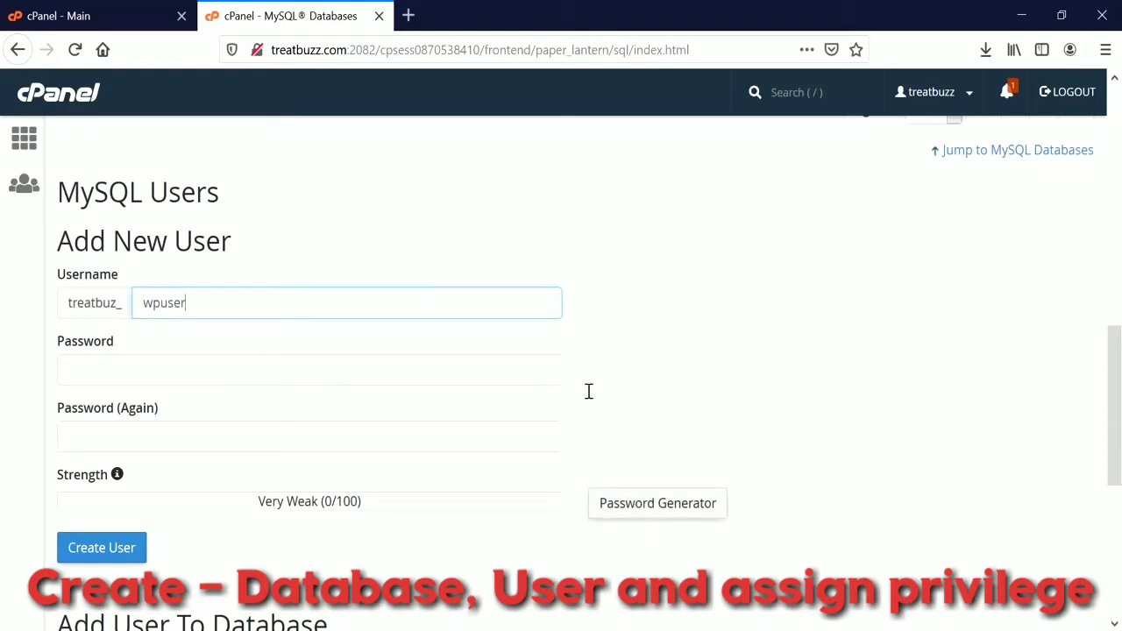
{"action": "left_click", "coordinate": [646, 518]}
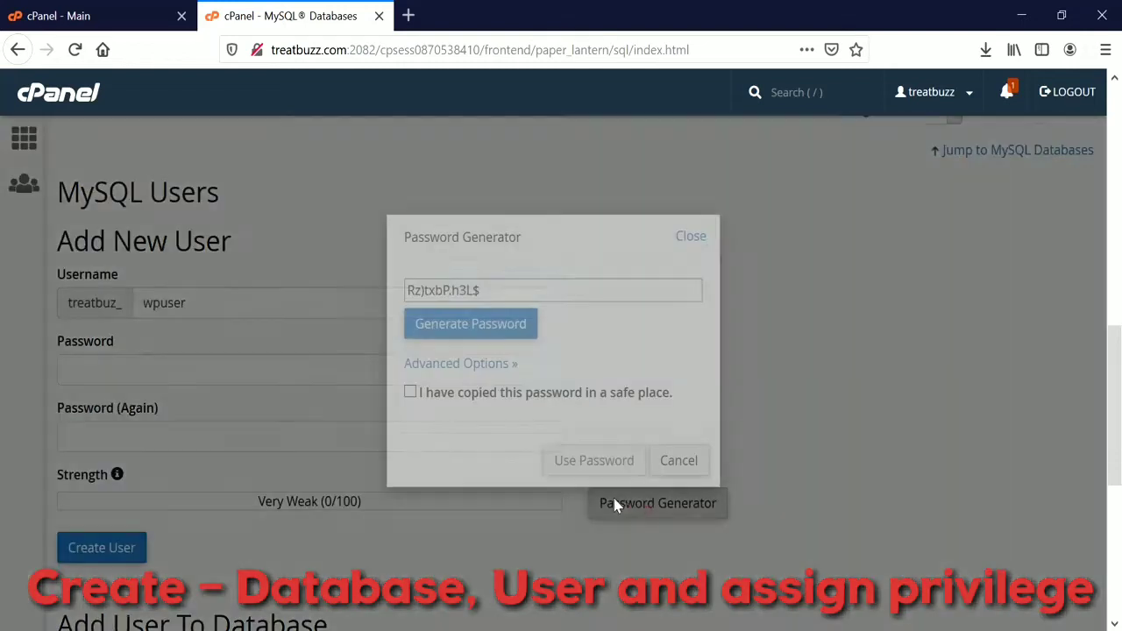
{"action": "left_click", "coordinate": [516, 283]}
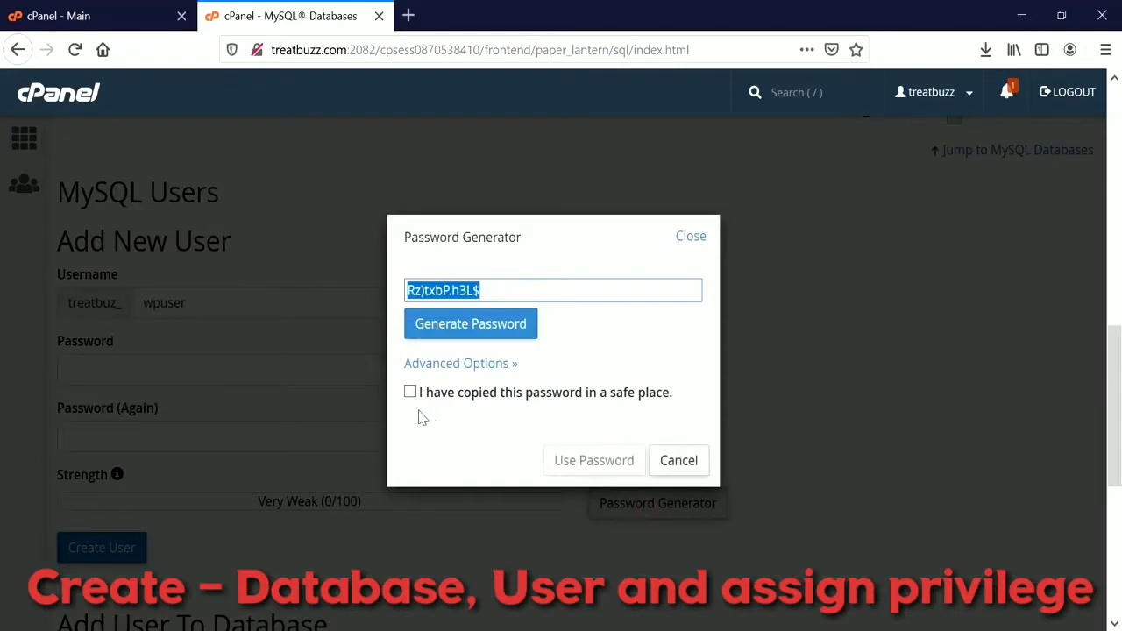
{"action": "left_click", "coordinate": [411, 392]}
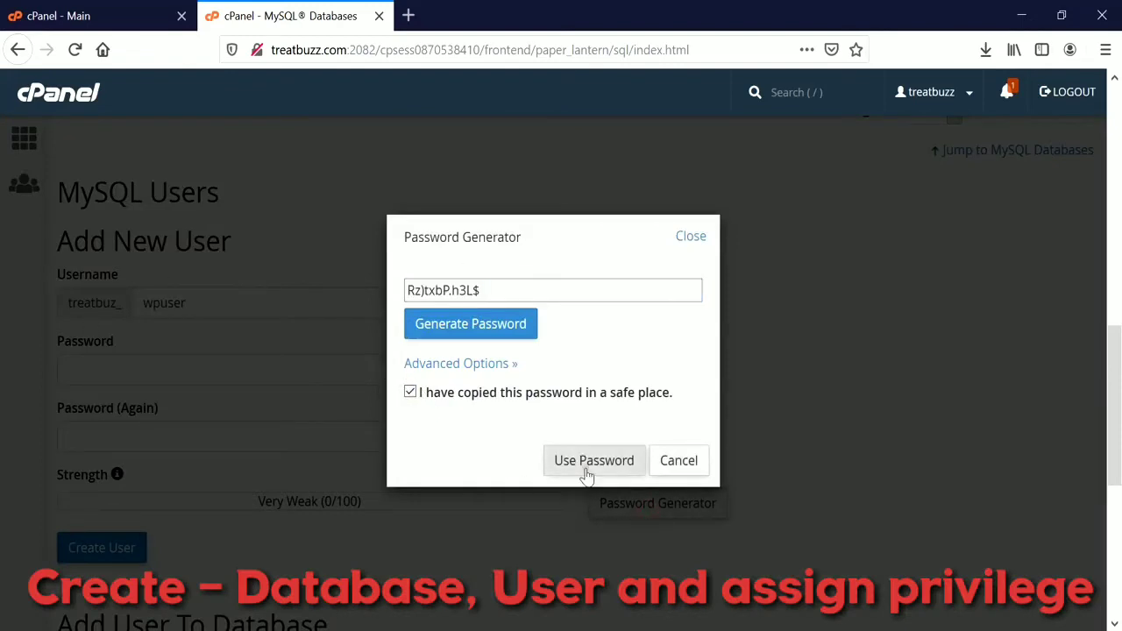
{"action": "left_click", "coordinate": [587, 468]}
{"action": "left_click", "coordinate": [120, 550]}
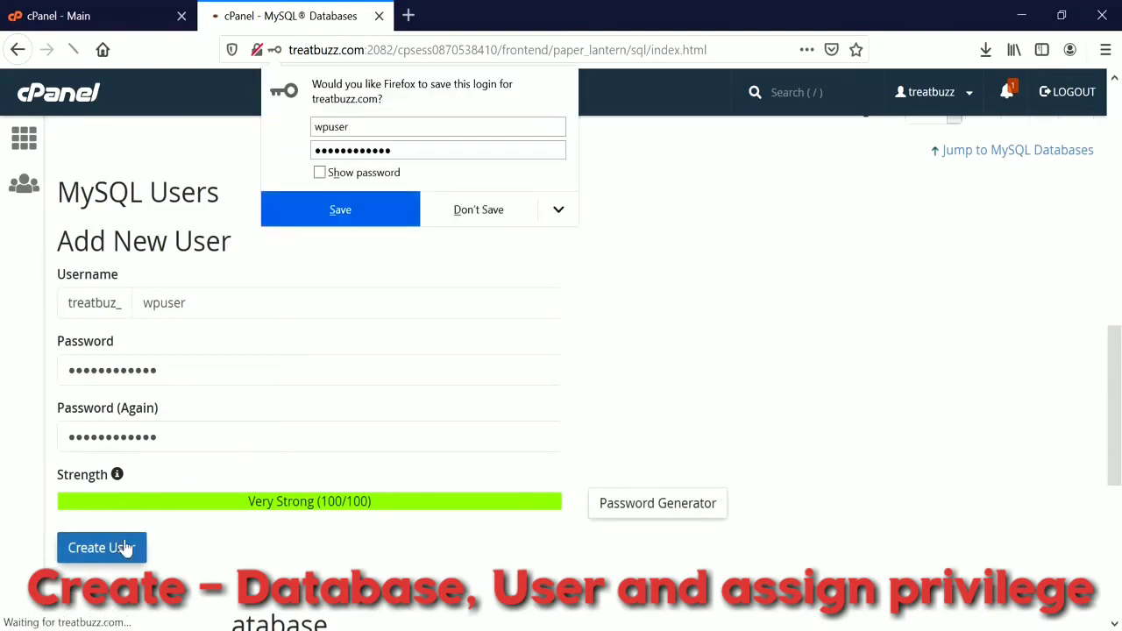
{"action": "left_click", "coordinate": [479, 222]}
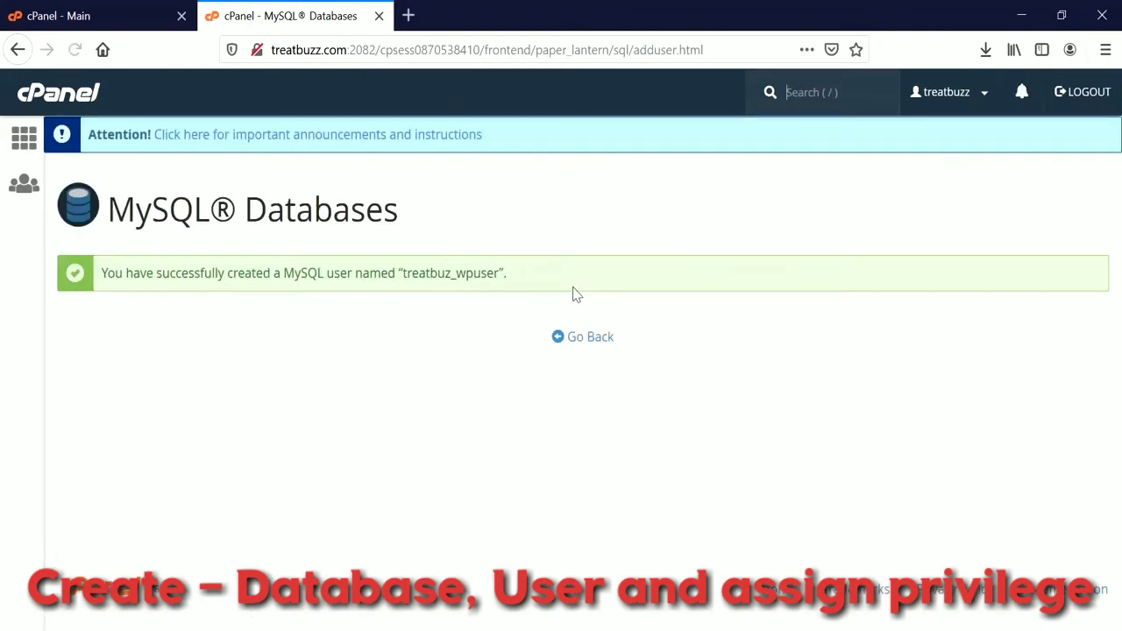
Record the generated password and the treatbuz_wpuser name in the Notepad notes.
{"action": "key", "text": "alt+Tab"}
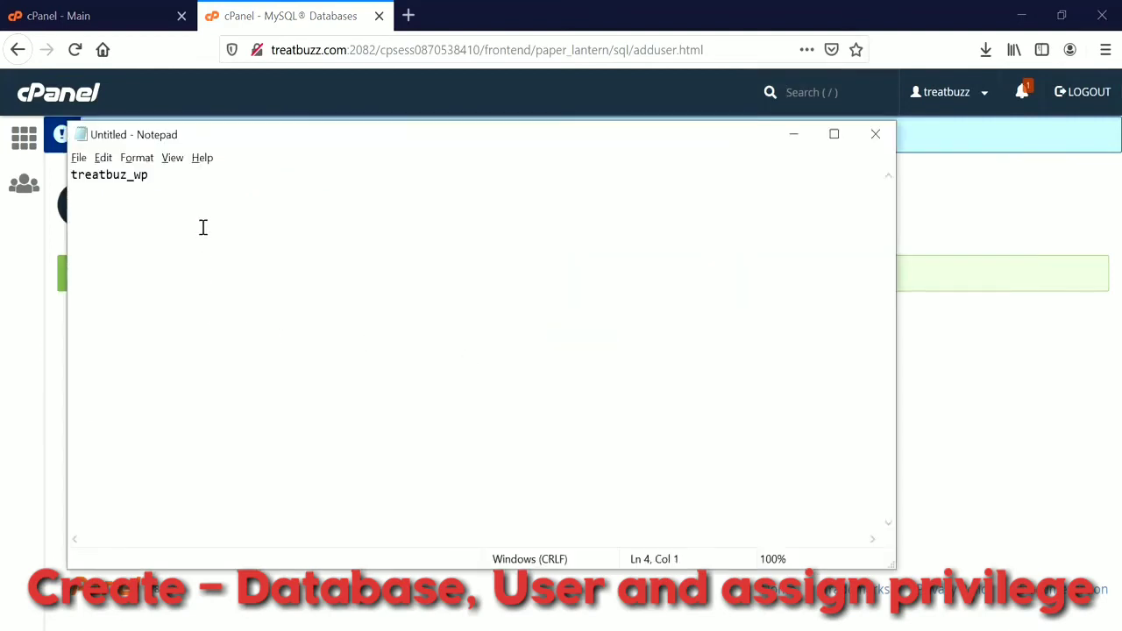
{"action": "key", "text": "ctrl+v"}
{"action": "key", "text": "alt+Tab"}
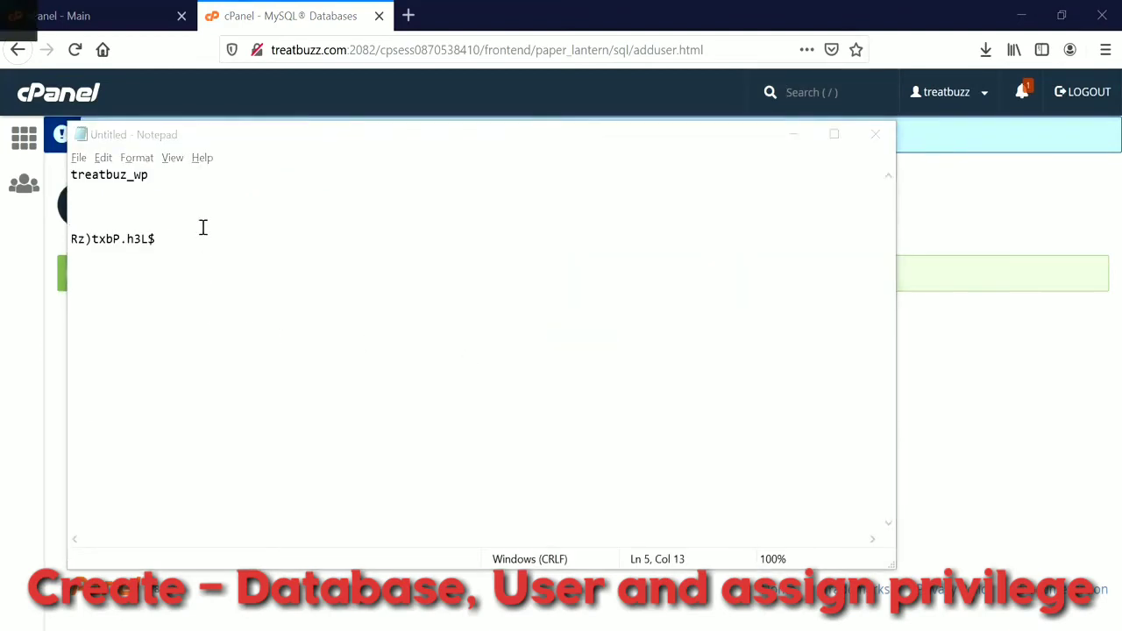
{"action": "double_click", "coordinate": [428, 274]}
{"action": "key", "text": "ctrl+c"}
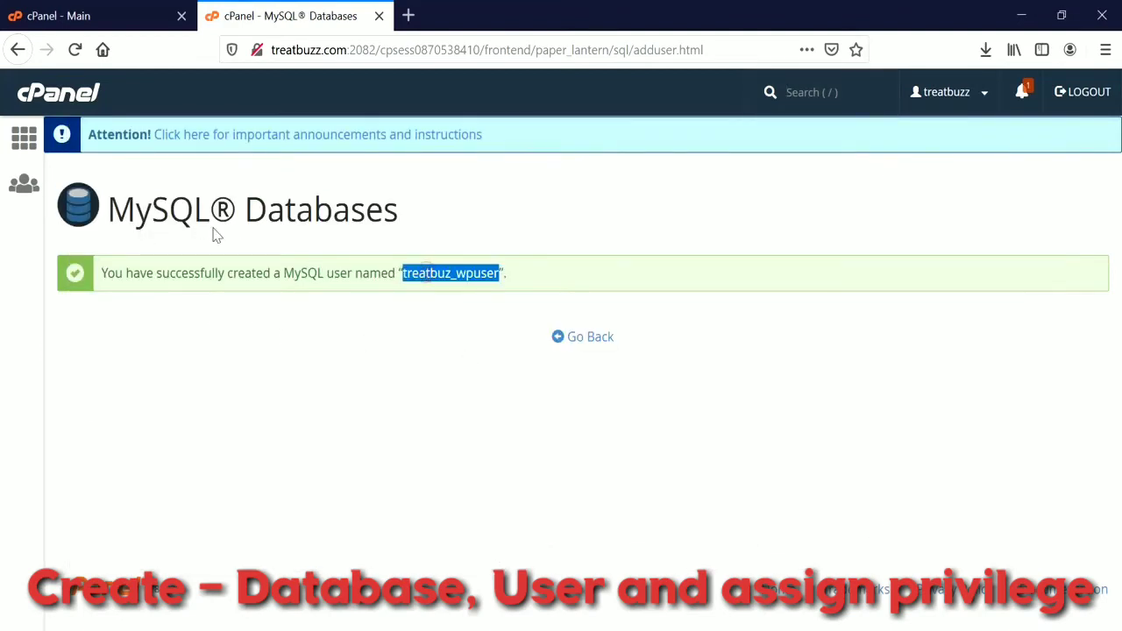
{"action": "key", "text": "alt+Tab"}
{"action": "left_click", "coordinate": [95, 224]}
{"action": "key", "text": "ctrl+v"}
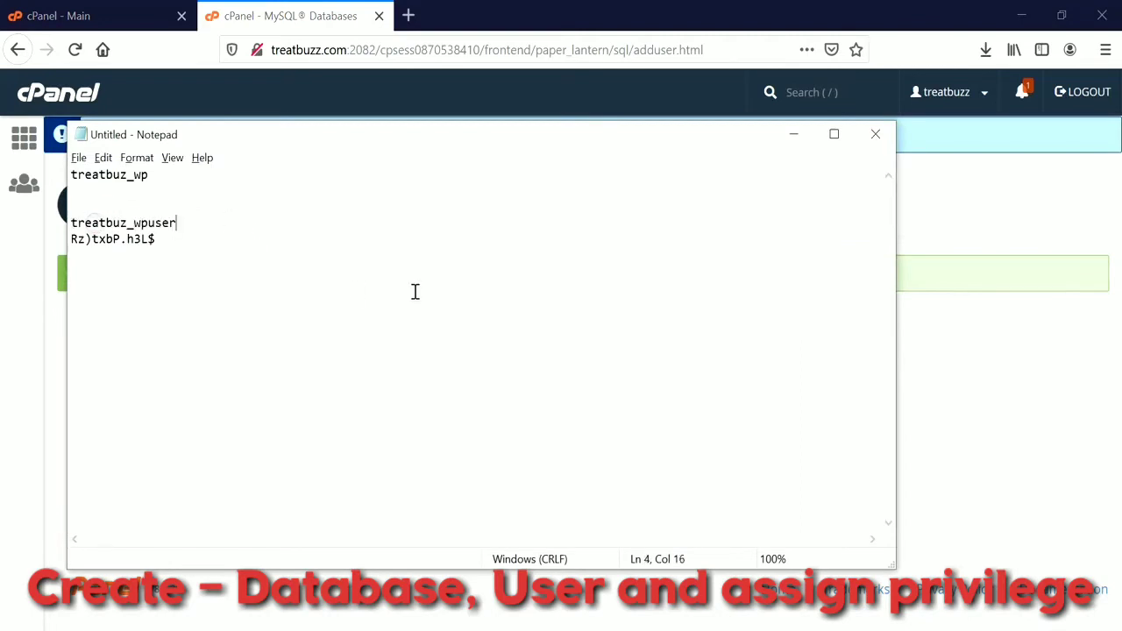
{"action": "key", "text": "alt+Tab"}
Return to MySQL Databases and scroll down to the Add User To Database section.
{"action": "left_click", "coordinate": [589, 340]}
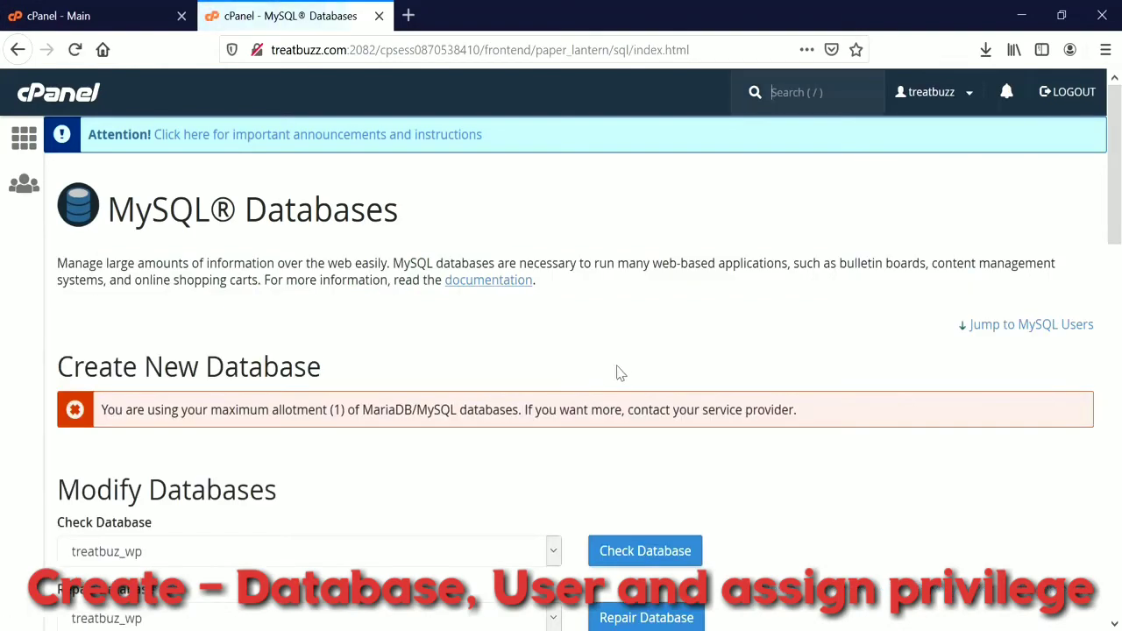
{"action": "scroll", "coordinate": [518, 347], "scroll_direction": "down", "scroll_amount": 8}
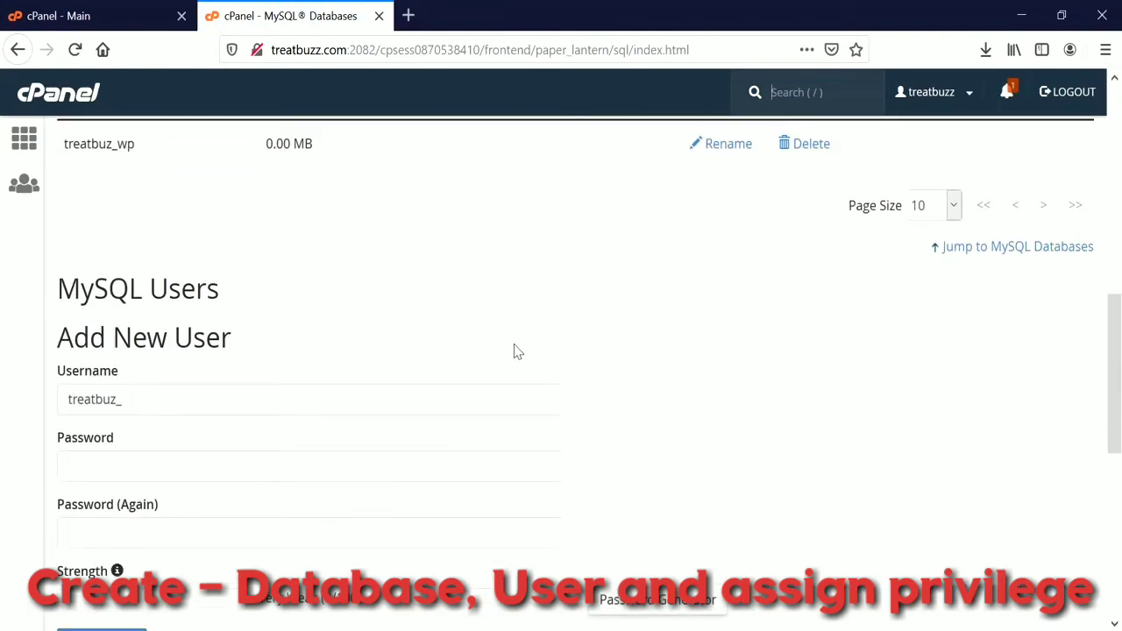
{"action": "scroll", "coordinate": [522, 351], "scroll_direction": "up", "scroll_amount": 5}
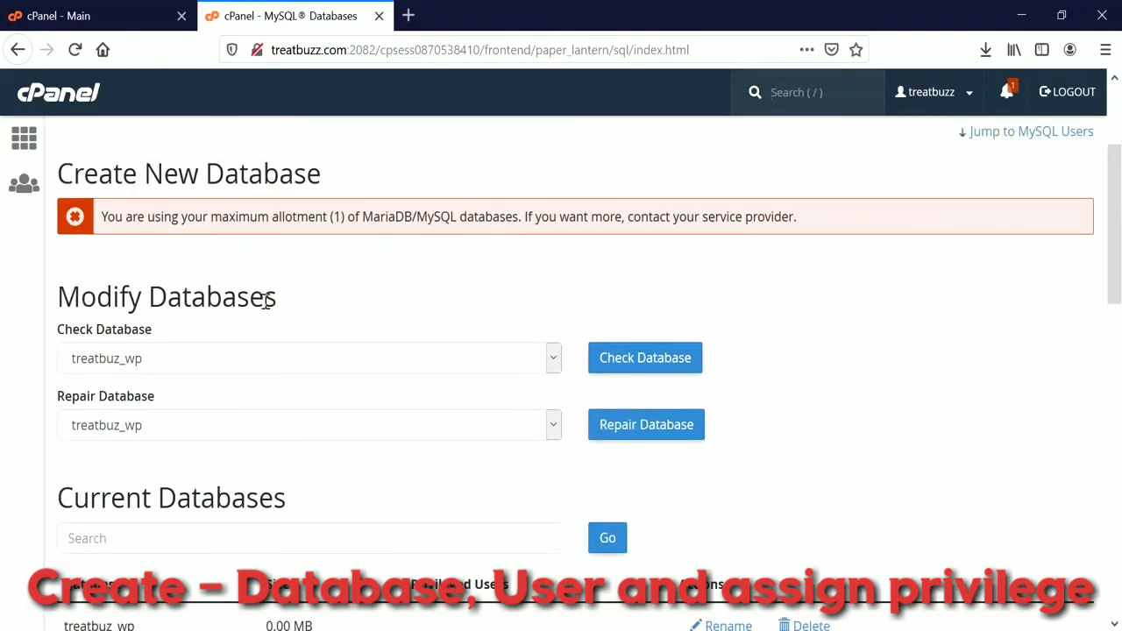
{"action": "scroll", "coordinate": [277, 341], "scroll_direction": "down", "scroll_amount": 3}
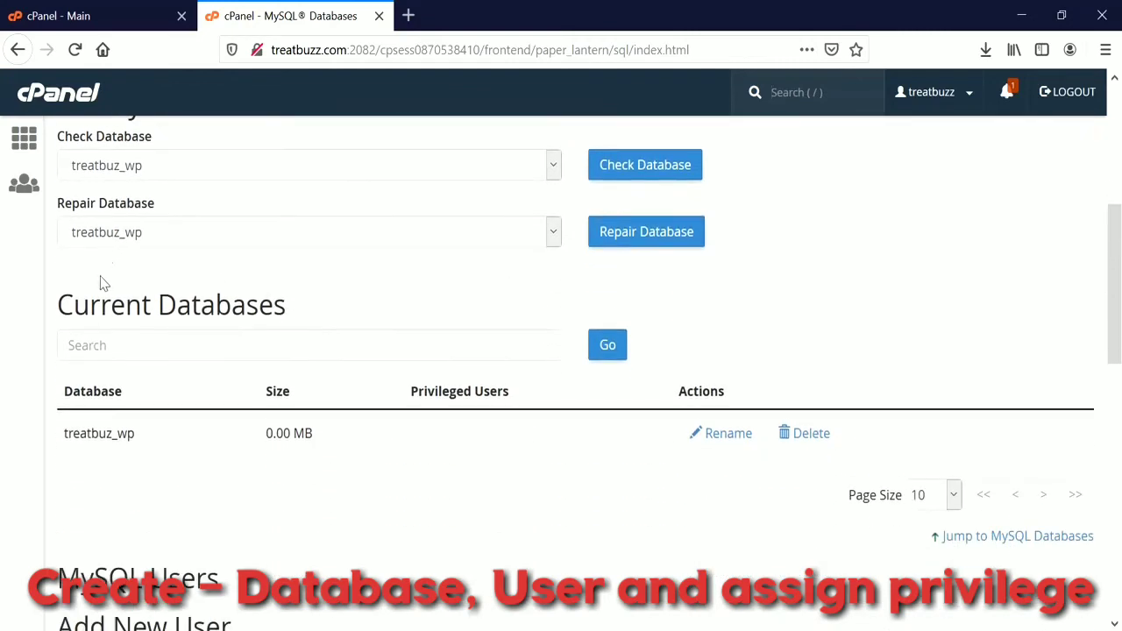
{"action": "left_click_drag", "start_coordinate": [64, 433], "coordinate": [201, 438]}
{"action": "scroll", "coordinate": [283, 438], "scroll_direction": "down", "scroll_amount": 4}
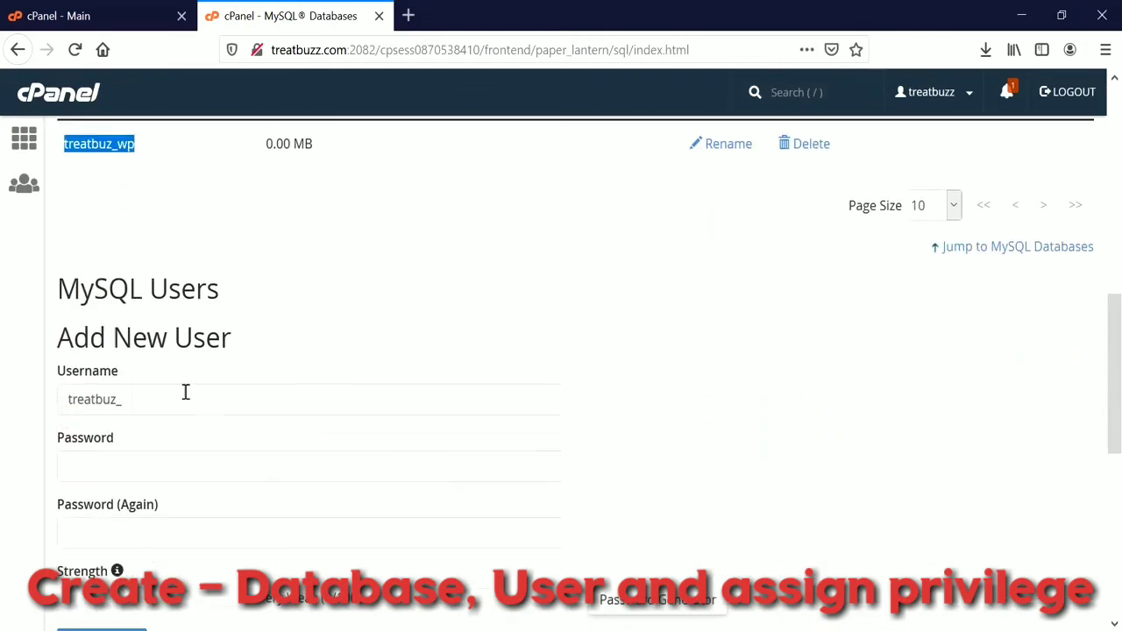
{"action": "scroll", "coordinate": [73, 383], "scroll_direction": "down", "scroll_amount": 3}
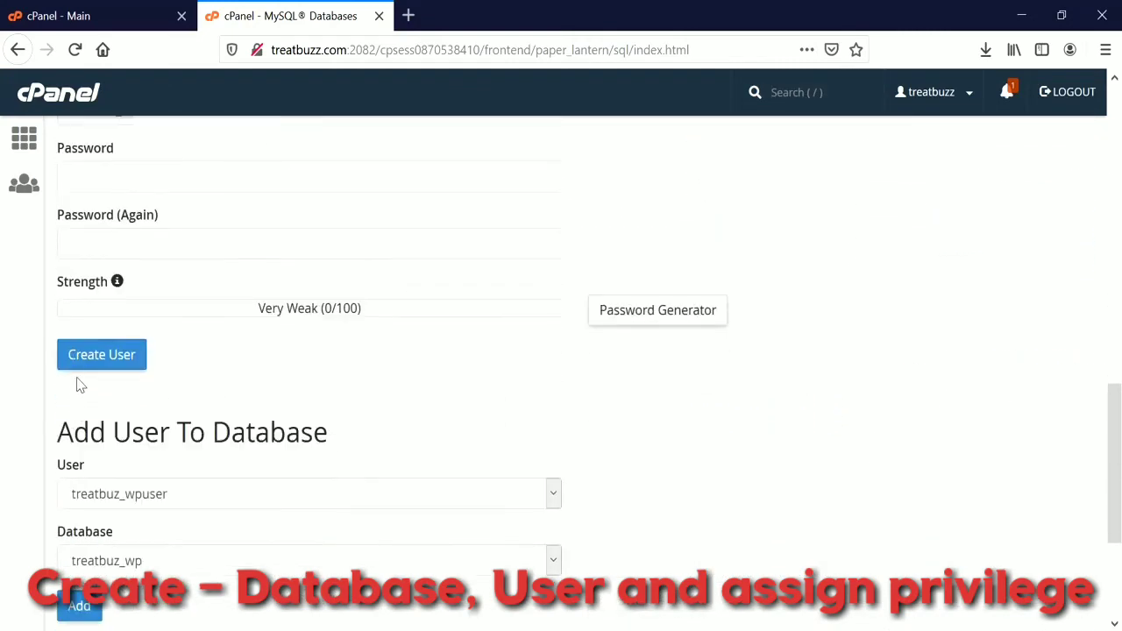
{"action": "scroll", "coordinate": [77, 383], "scroll_direction": "down", "scroll_amount": 1}
{"action": "scroll", "coordinate": [77, 383], "scroll_direction": "down", "scroll_amount": 2}
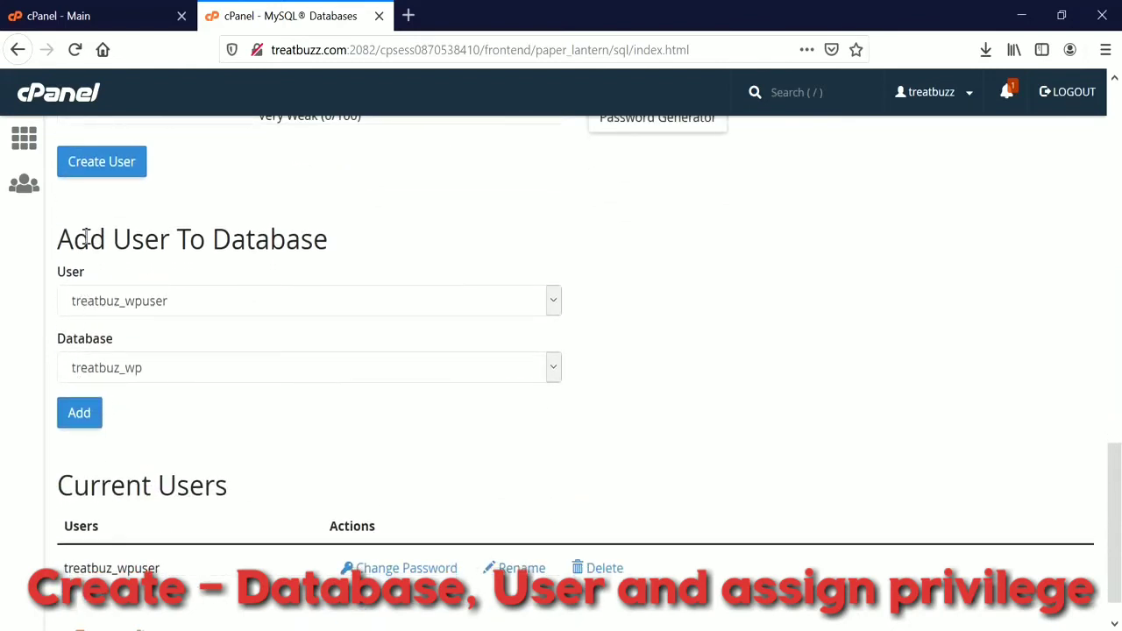
{"action": "left_click_drag", "start_coordinate": [89, 239], "coordinate": [175, 241]}
{"action": "mouse_move", "coordinate": [53, 242]}
{"action": "left_mouse_down"}
{"action": "mouse_move", "coordinate": [301, 242]}
{"action": "mouse_move", "coordinate": [55, 242]}
{"action": "left_mouse_up"}
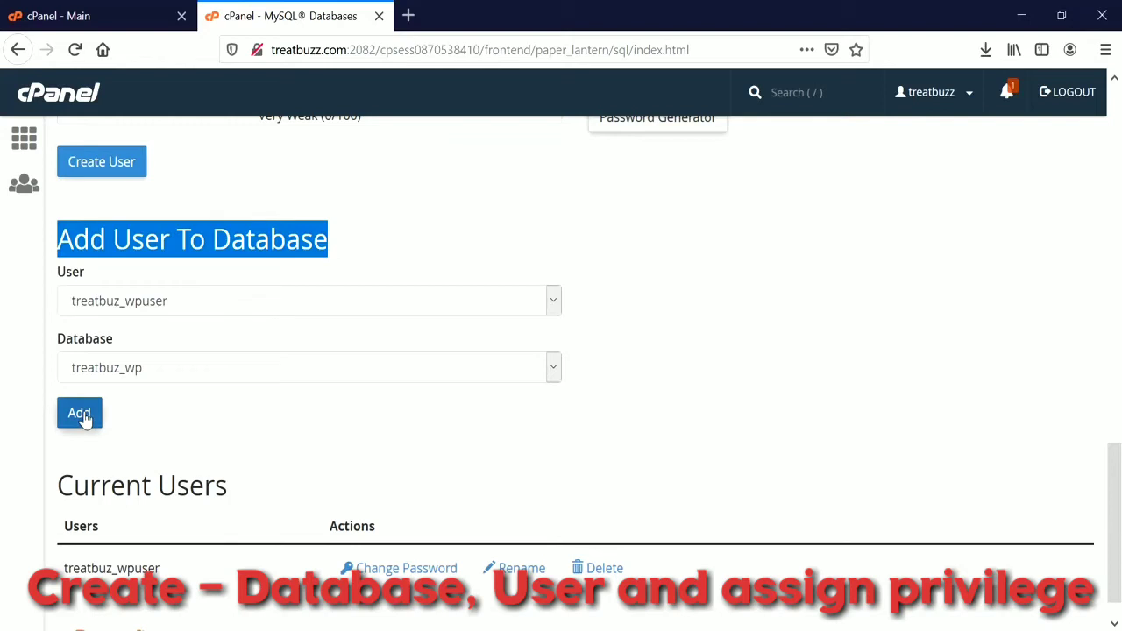
Add user treatbuz_wpuser to the treatbuz_wp database.
{"action": "left_click", "coordinate": [146, 308]}
{"action": "left_click", "coordinate": [150, 308]}
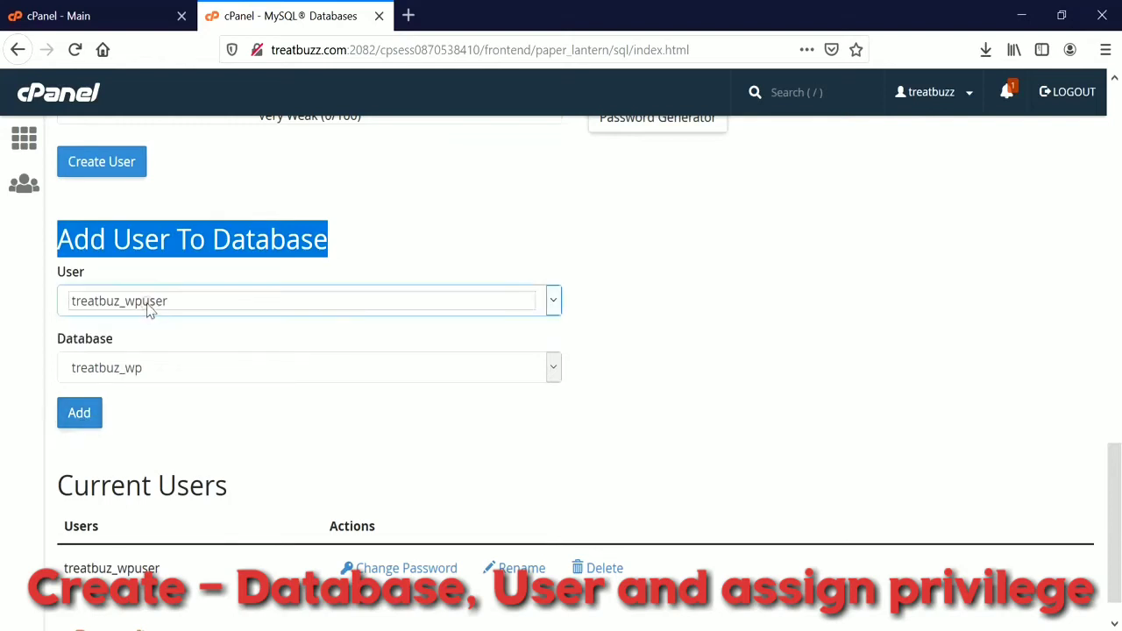
{"action": "left_click", "coordinate": [140, 370]}
{"action": "left_click", "coordinate": [139, 395]}
{"action": "left_click", "coordinate": [80, 414]}
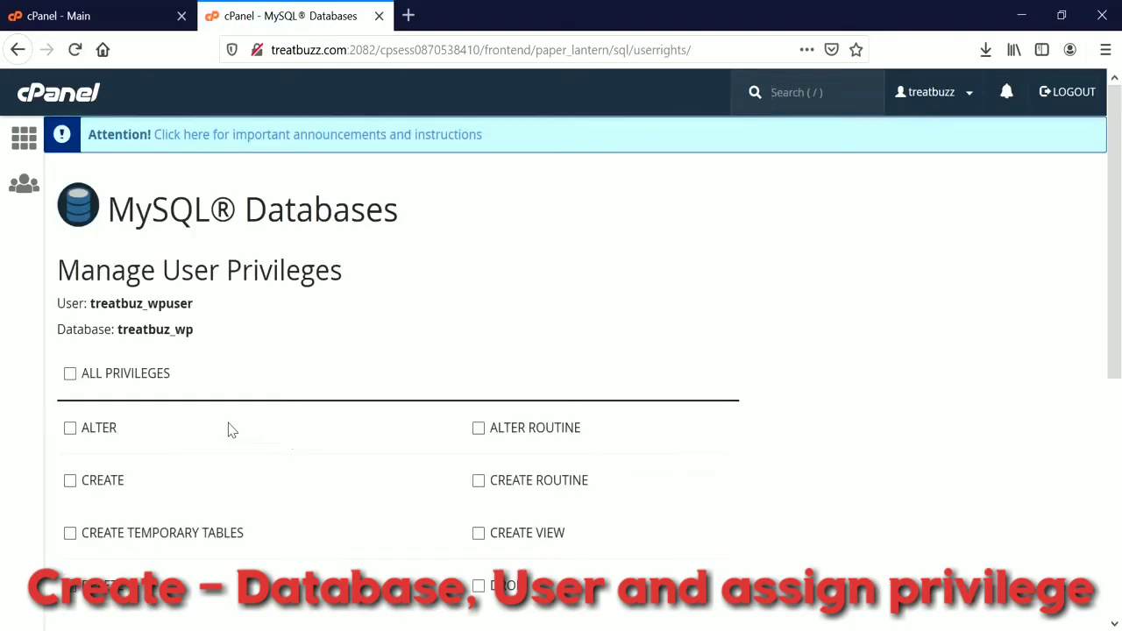
Grant ALL PRIVILEGES, save the changes, and open a blank browser tab.
{"action": "left_click", "coordinate": [70, 374]}
{"action": "scroll", "coordinate": [253, 430], "scroll_direction": "down", "scroll_amount": 5}
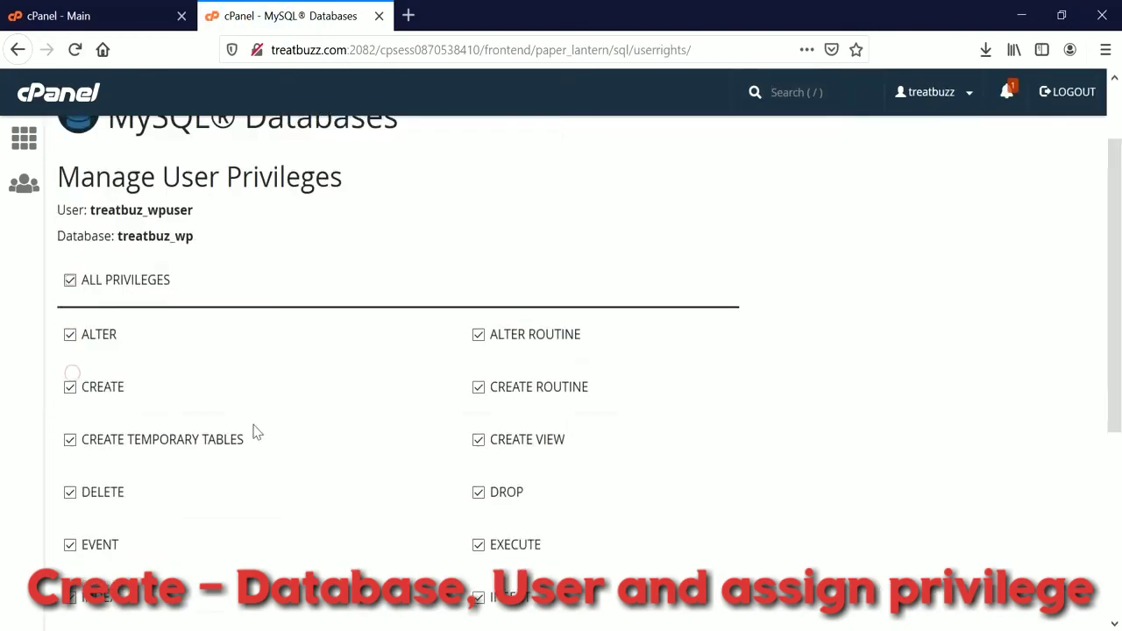
{"action": "left_click", "coordinate": [114, 498]}
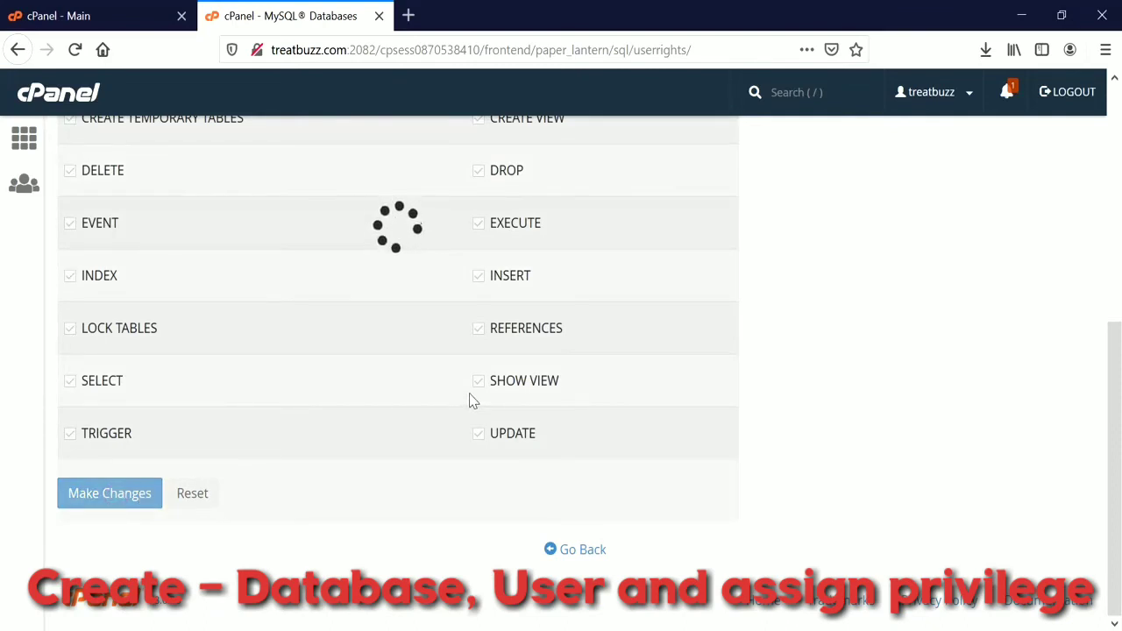
{"action": "left_click", "coordinate": [574, 548]}
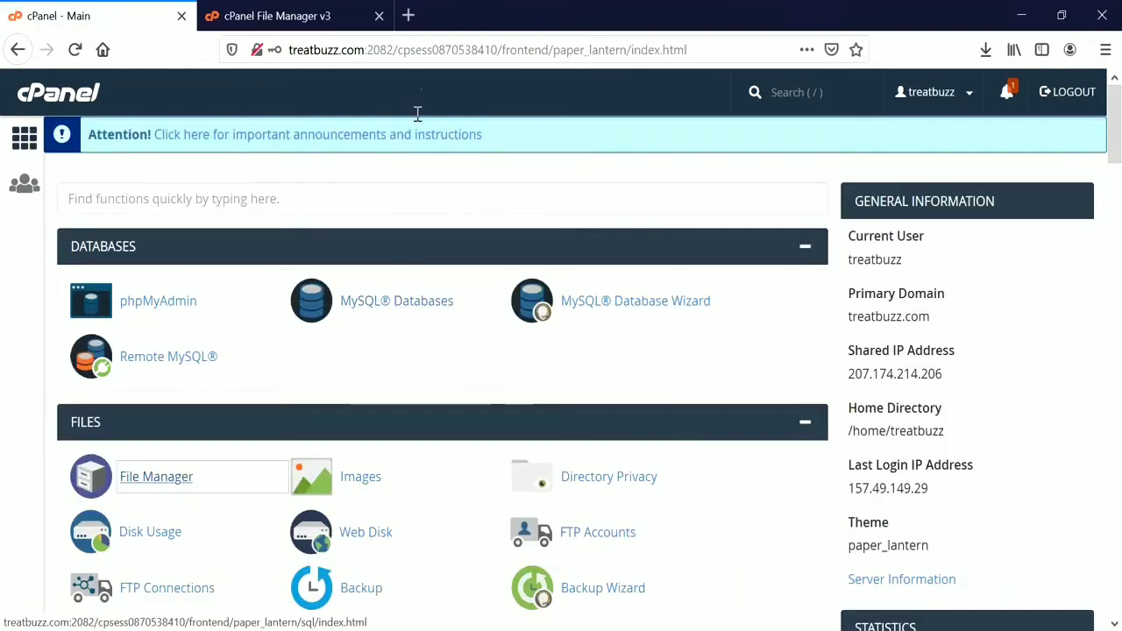
{"action": "left_click", "coordinate": [408, 16]}
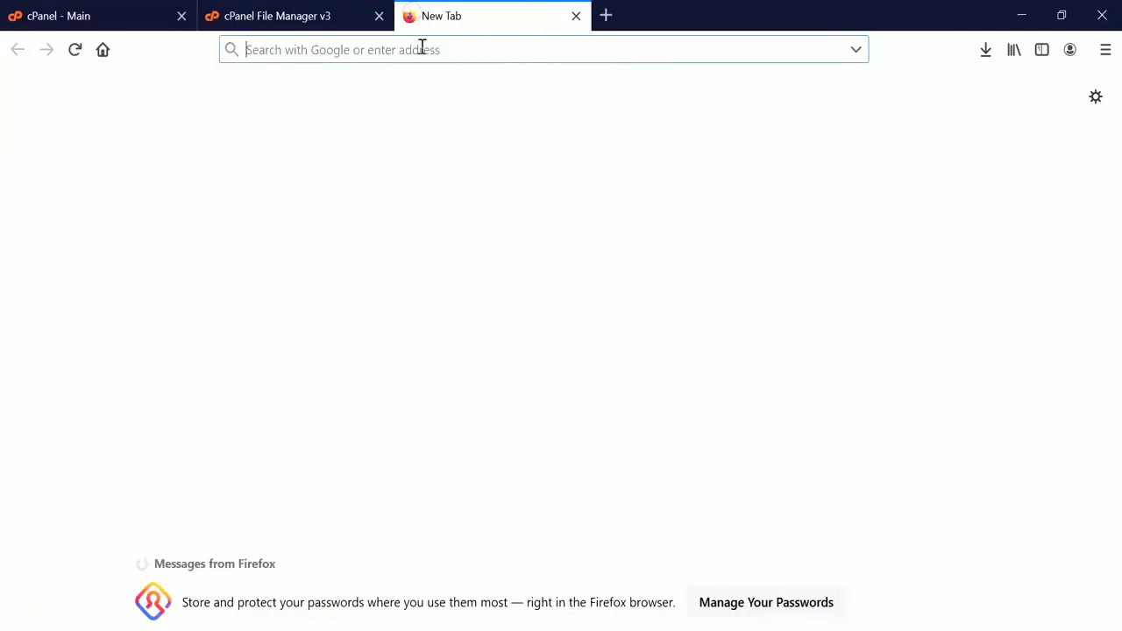
Load treatbuzz.com and continue the installer in English (United States).
{"action": "type", "text": "treatbuzz.com"}
{"action": "key", "text": "Return"}
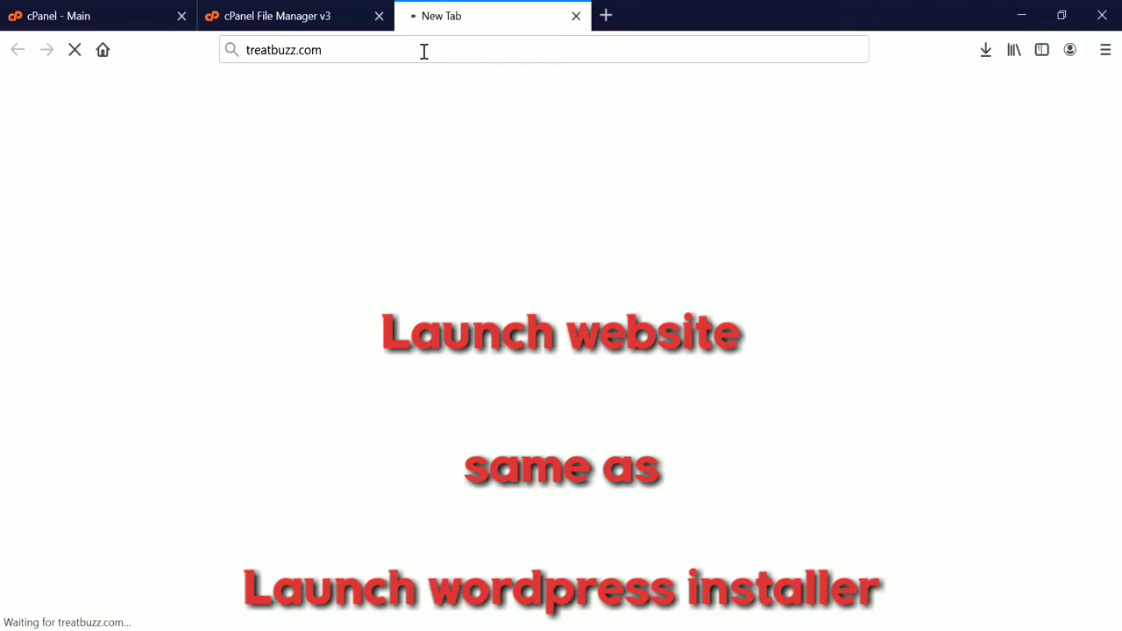
{"action": "scroll", "coordinate": [847, 258], "scroll_direction": "down", "scroll_amount": 1}
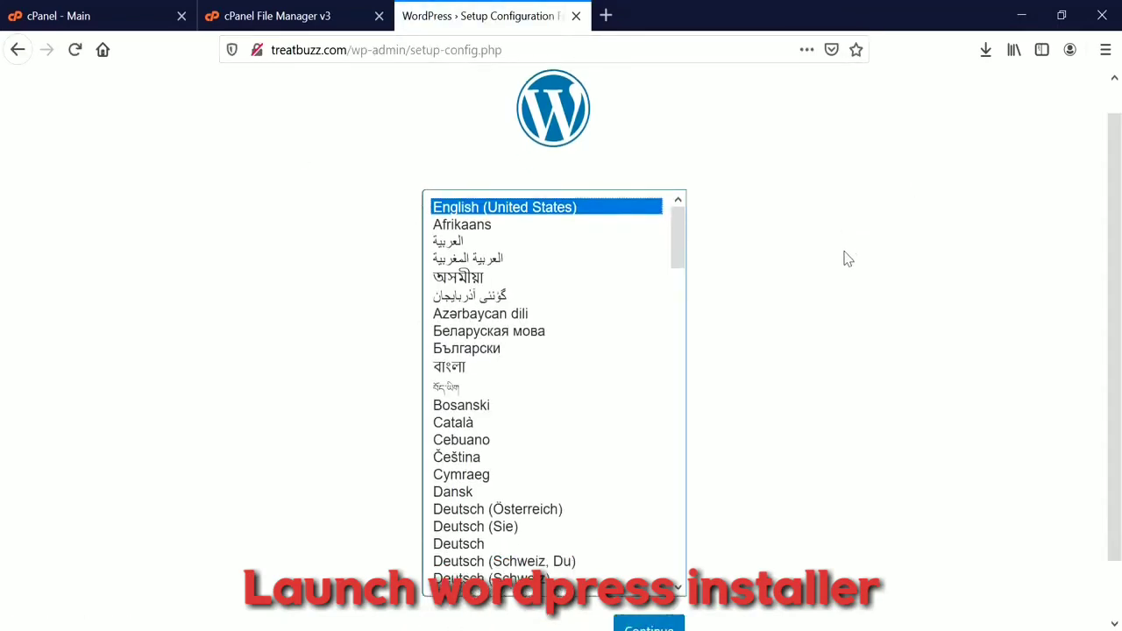
{"action": "scroll", "coordinate": [847, 258], "scroll_direction": "down", "scroll_amount": 1}
{"action": "left_click", "coordinate": [626, 570]}
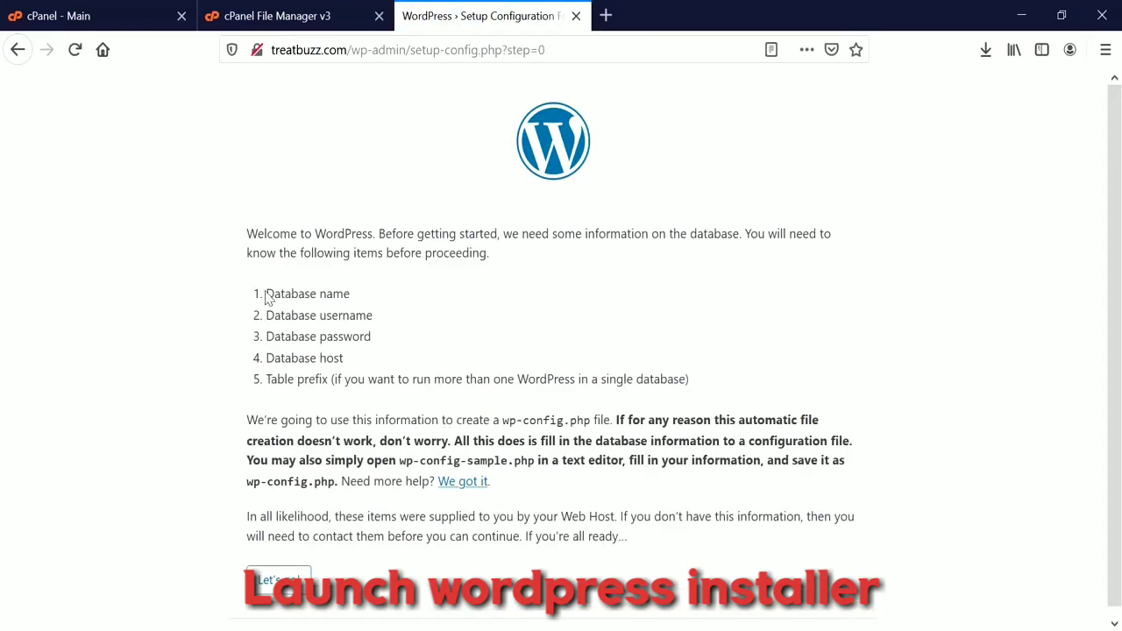
Review the required details: database name, username, password, host and table prefix.
{"action": "left_click_drag", "start_coordinate": [267, 294], "coordinate": [370, 296]}
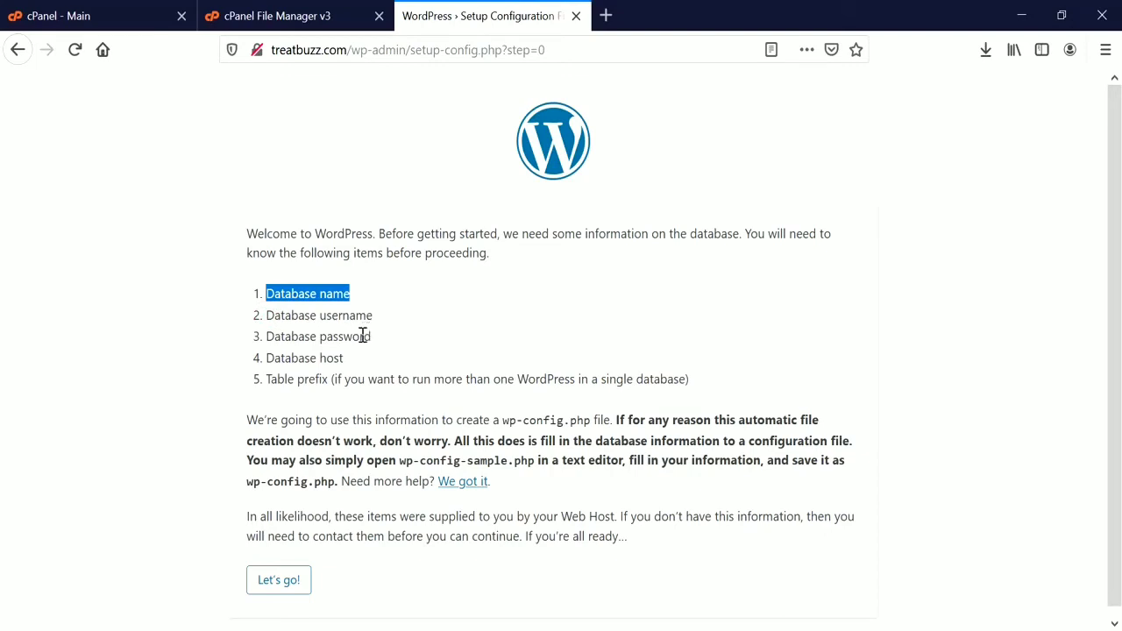
{"action": "double_click", "coordinate": [342, 317]}
{"action": "double_click", "coordinate": [340, 339]}
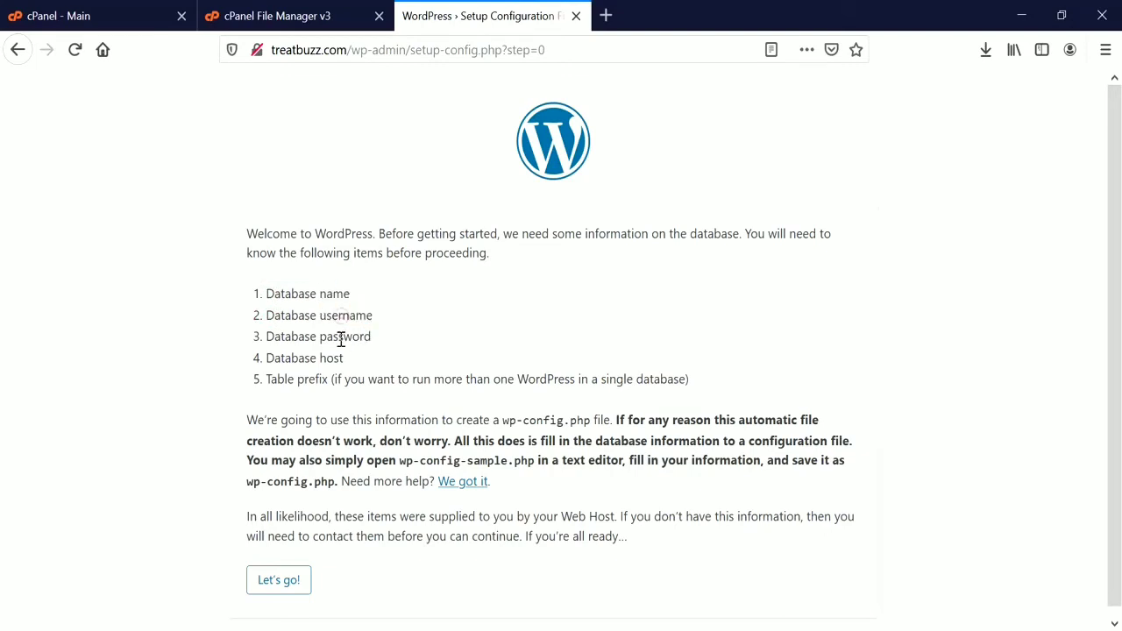
{"action": "left_click", "coordinate": [331, 361]}
{"action": "double_click", "coordinate": [331, 361]}
{"action": "left_click", "coordinate": [315, 386]}
{"action": "double_click", "coordinate": [314, 382]}
Enter treatbuz_wp as Database Name and treatbuz_wpuser as Username, copied from the notes.
{"action": "left_click", "coordinate": [289, 581]}
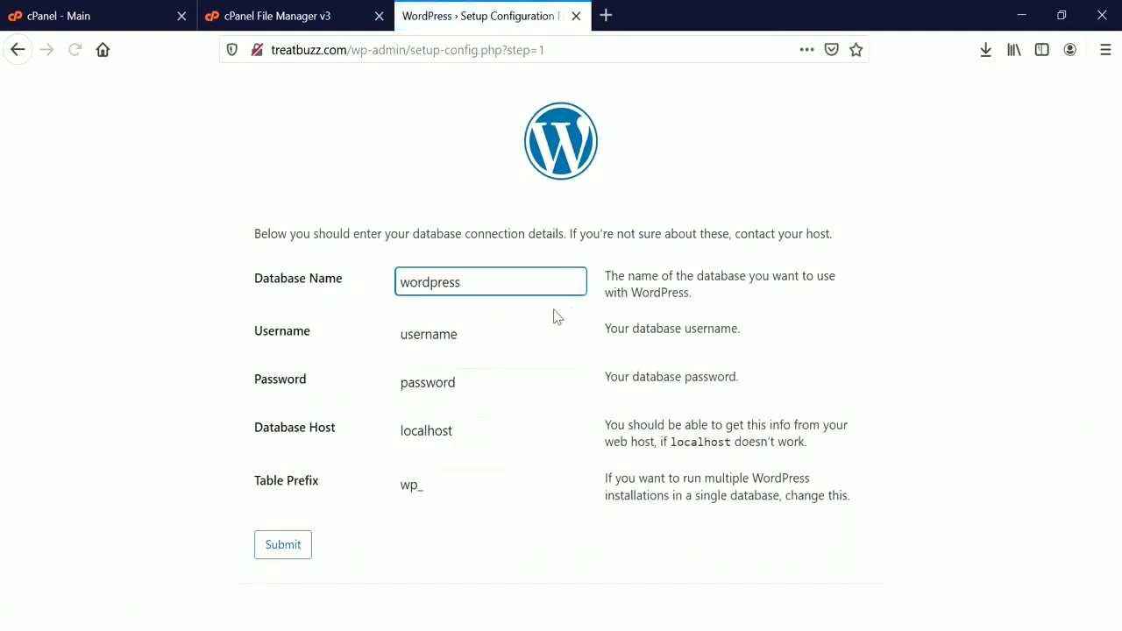
{"action": "key", "text": "alt+Tab"}
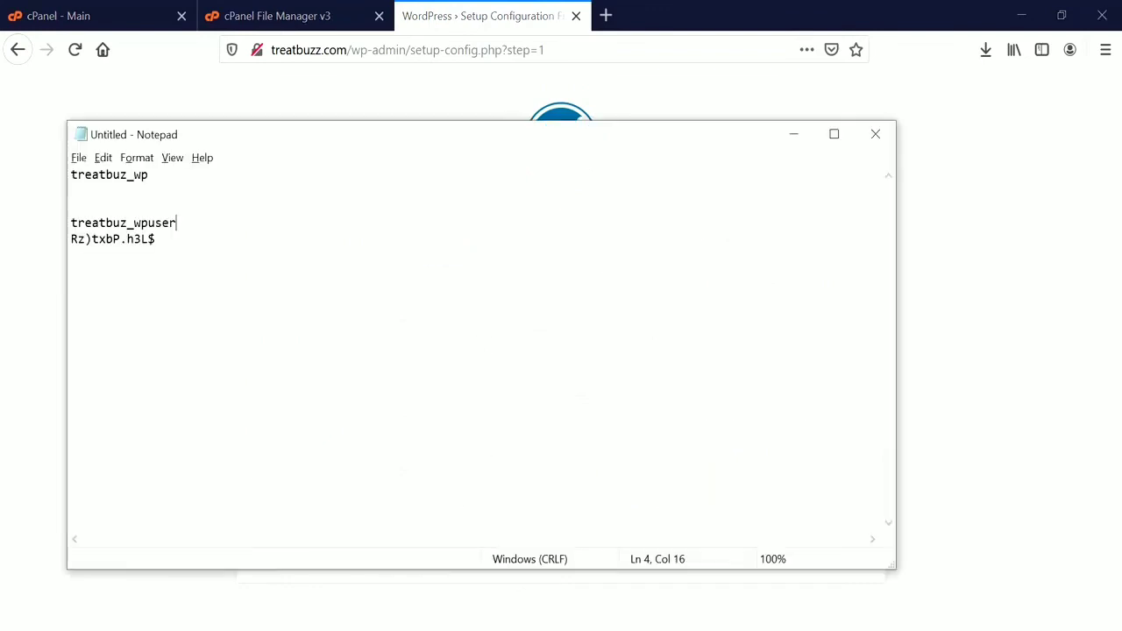
{"action": "double_click", "coordinate": [120, 178]}
{"action": "key", "text": "ctrl+c"}
{"action": "key", "text": "alt+Tab"}
{"action": "double_click", "coordinate": [470, 288]}
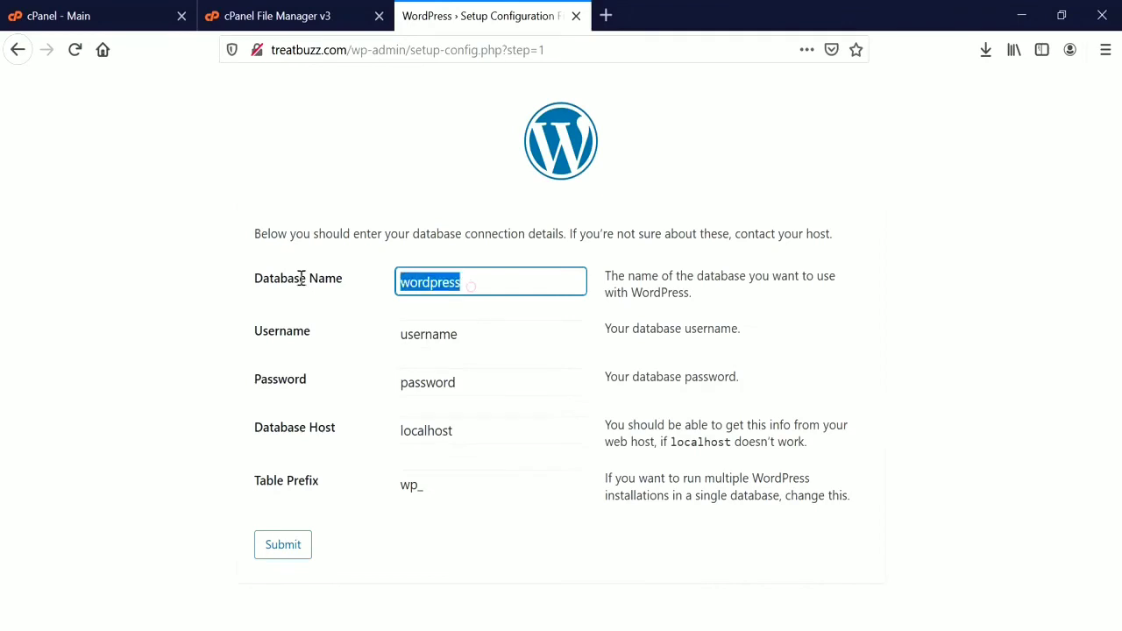
{"action": "key", "text": "ctrl+v"}
{"action": "key", "text": "Tab"}
{"action": "key", "text": "alt+Tab"}
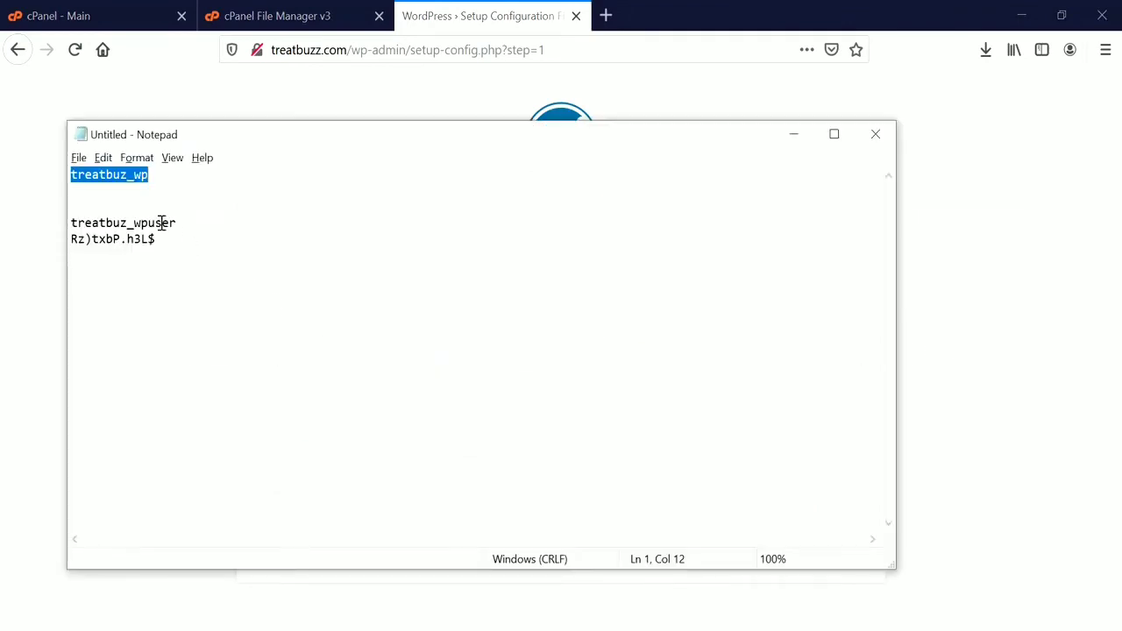
{"action": "left_click_drag", "start_coordinate": [184, 223], "coordinate": [52, 220]}
{"action": "key", "text": "ctrl+c"}
{"action": "key", "text": "alt+Tab"}
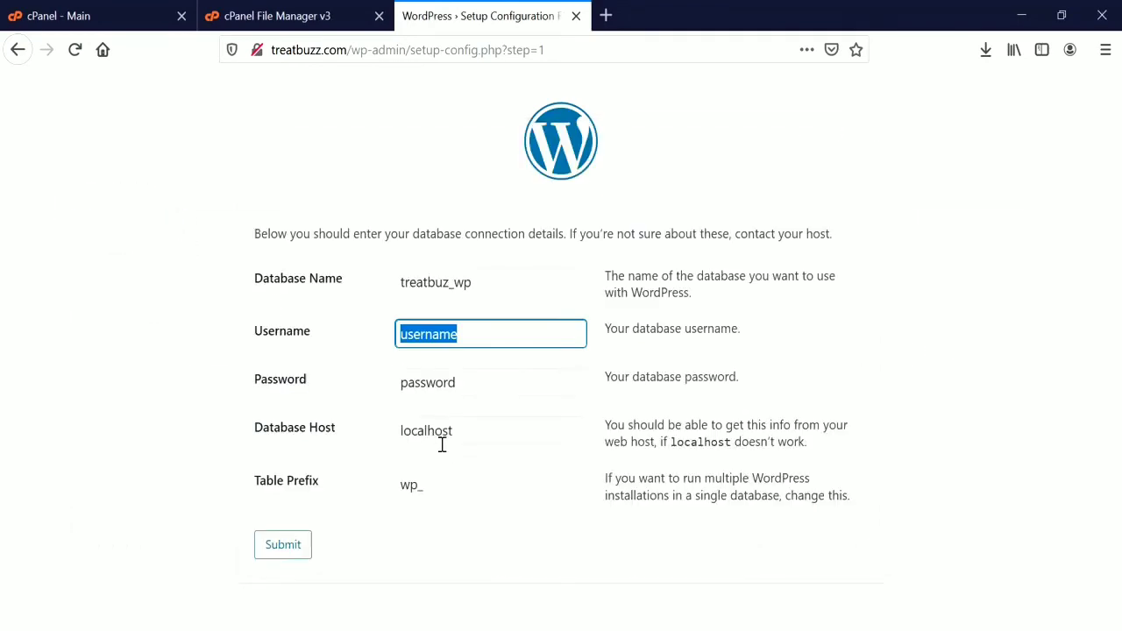
{"action": "key", "text": "ctrl+v"}
Paste the saved database password, keep localhost and wp_, and submit the form.
{"action": "key", "text": "alt+Tab"}
{"action": "left_click_drag", "start_coordinate": [168, 243], "coordinate": [61, 250]}
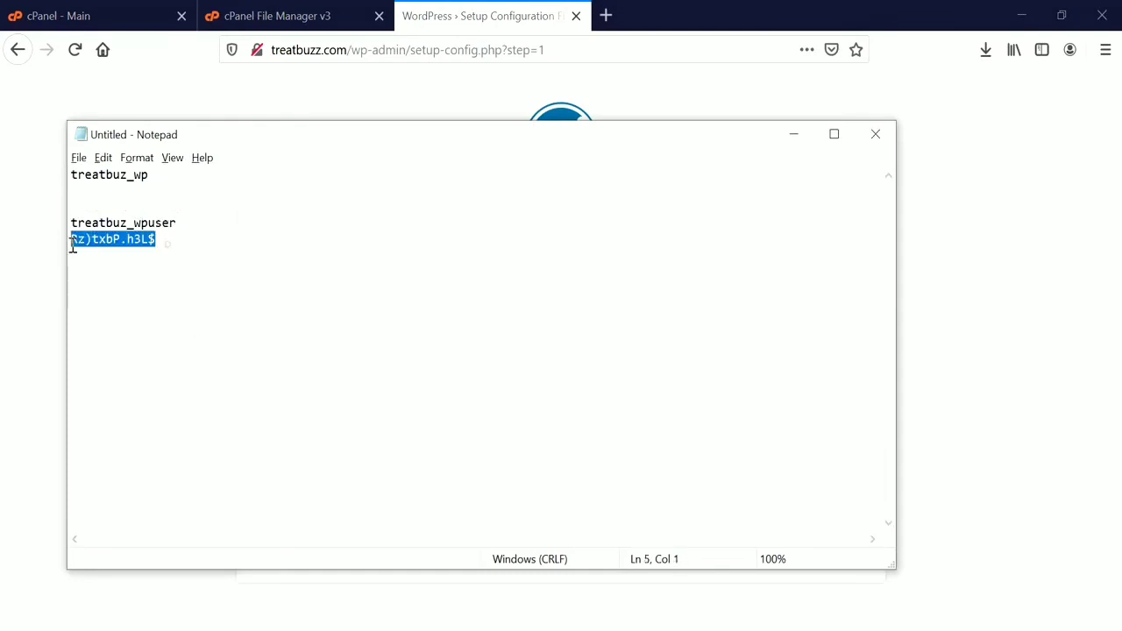
{"action": "key", "text": "ctrl+c"}
{"action": "key", "text": "alt+Tab"}
{"action": "double_click", "coordinate": [496, 380]}
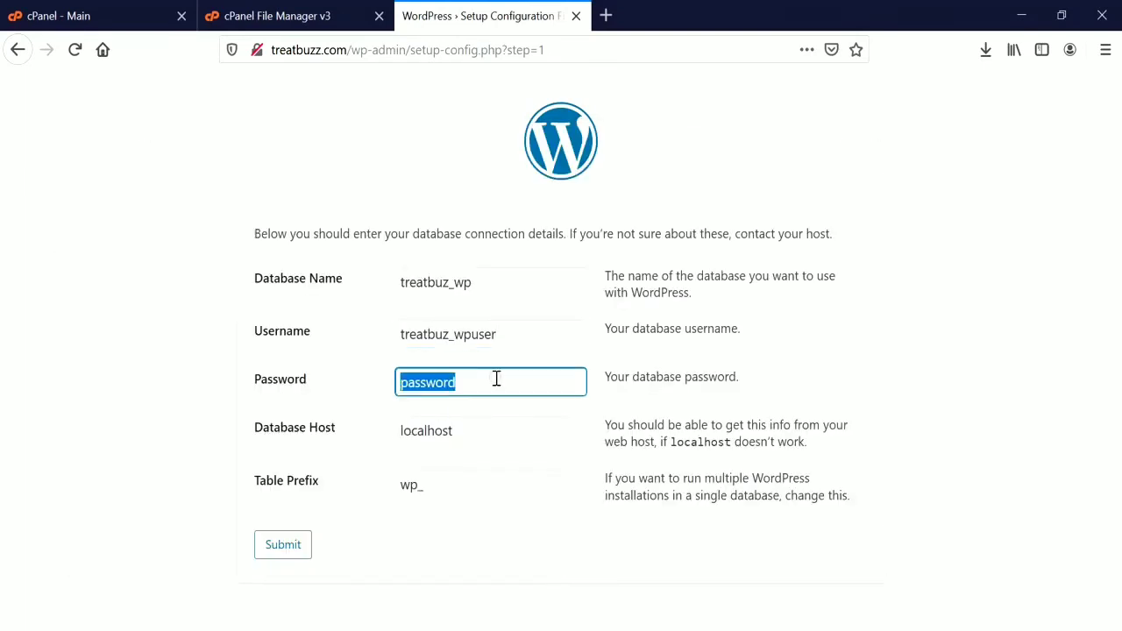
{"action": "key", "text": "ctrl+v"}
{"action": "double_click", "coordinate": [472, 430]}
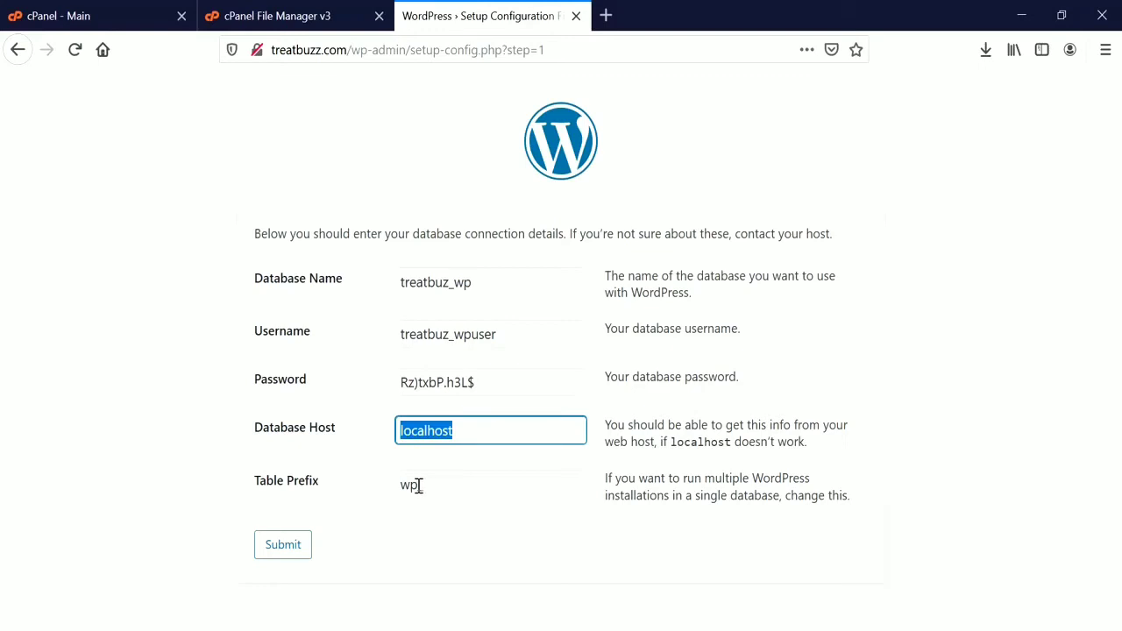
{"action": "left_click", "coordinate": [419, 485]}
{"action": "left_click_drag", "start_coordinate": [419, 485], "coordinate": [390, 485]}
{"action": "left_click", "coordinate": [284, 550]}
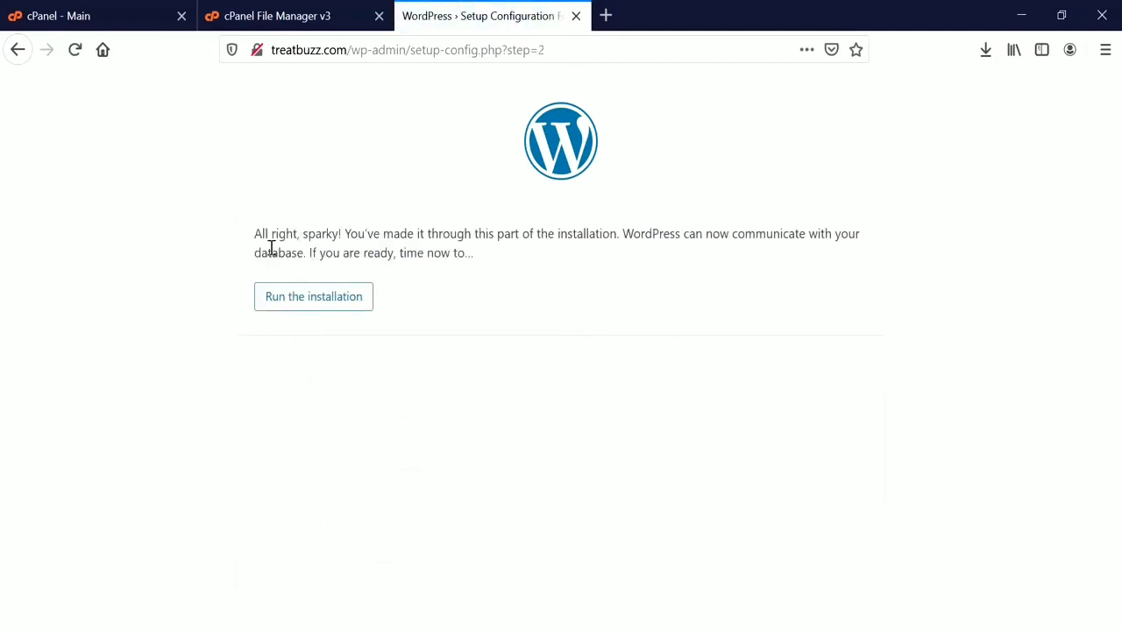
Start the installation and enter TreatBuzz as Site Title, with admin as Username.
{"action": "left_click", "coordinate": [313, 301]}
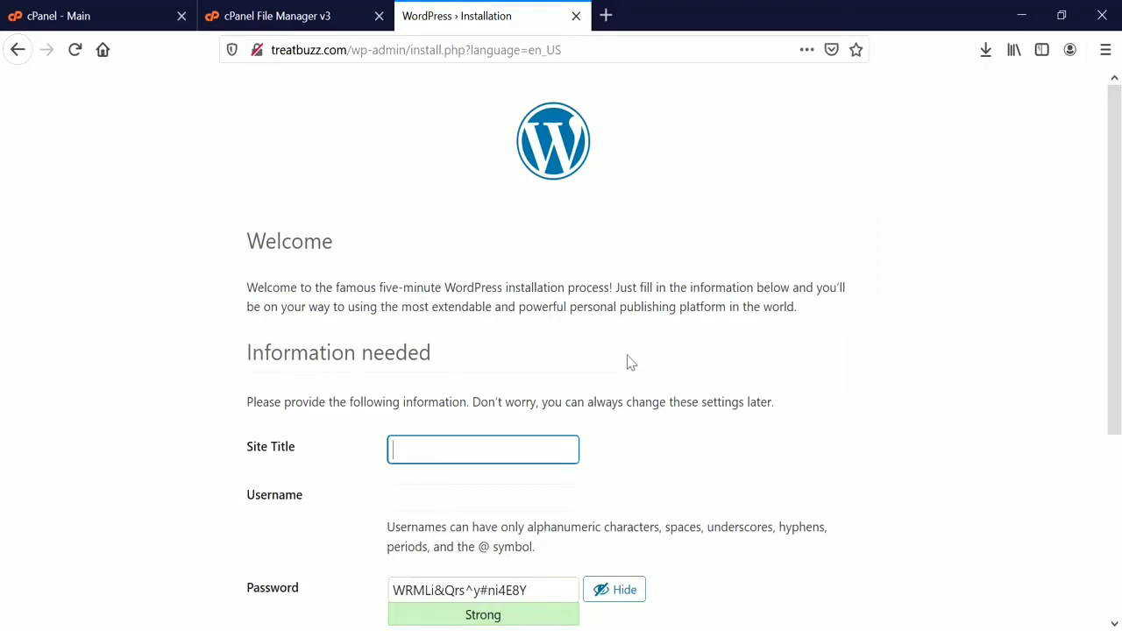
{"action": "type", "text": "Tre"}
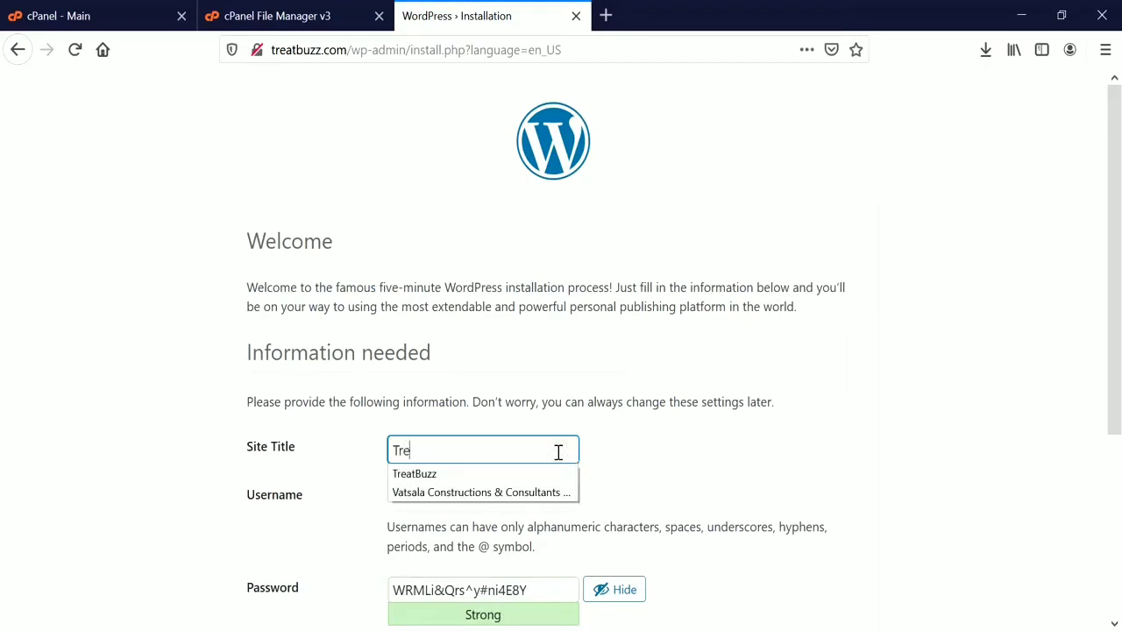
{"action": "type", "text": "atBuzz"}
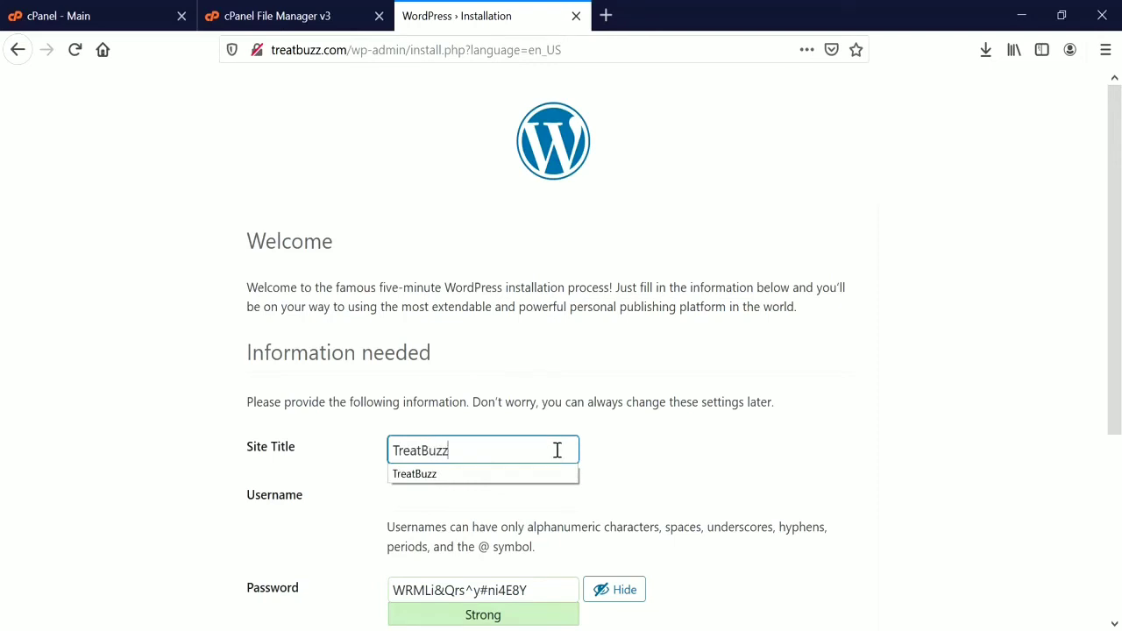
{"action": "key", "text": "Tab"}
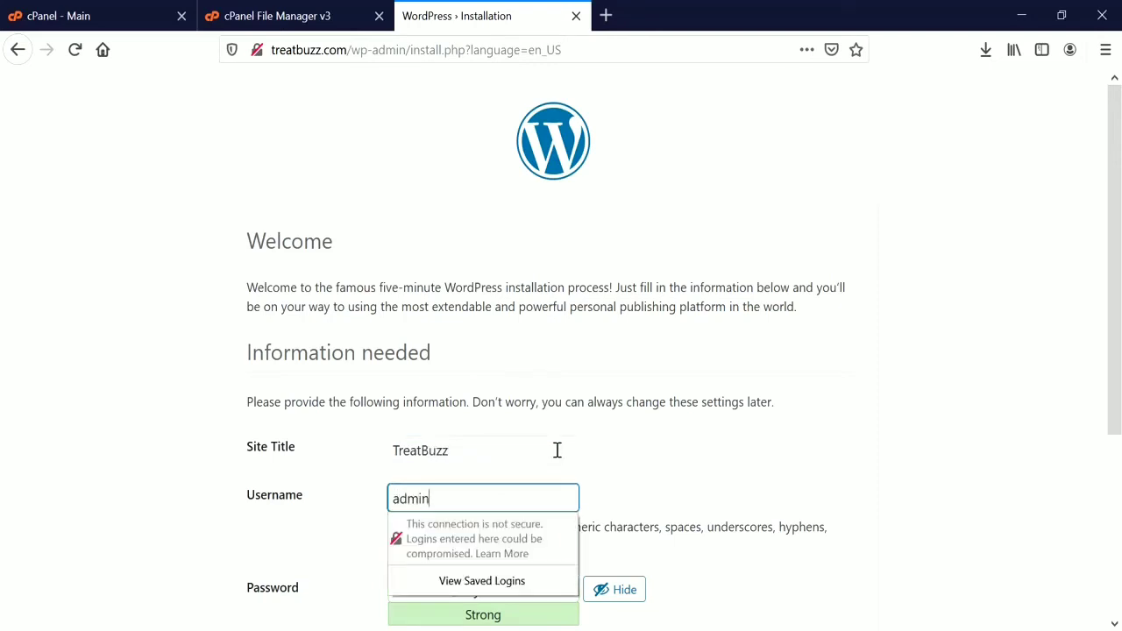
{"action": "key", "text": "Tab"}
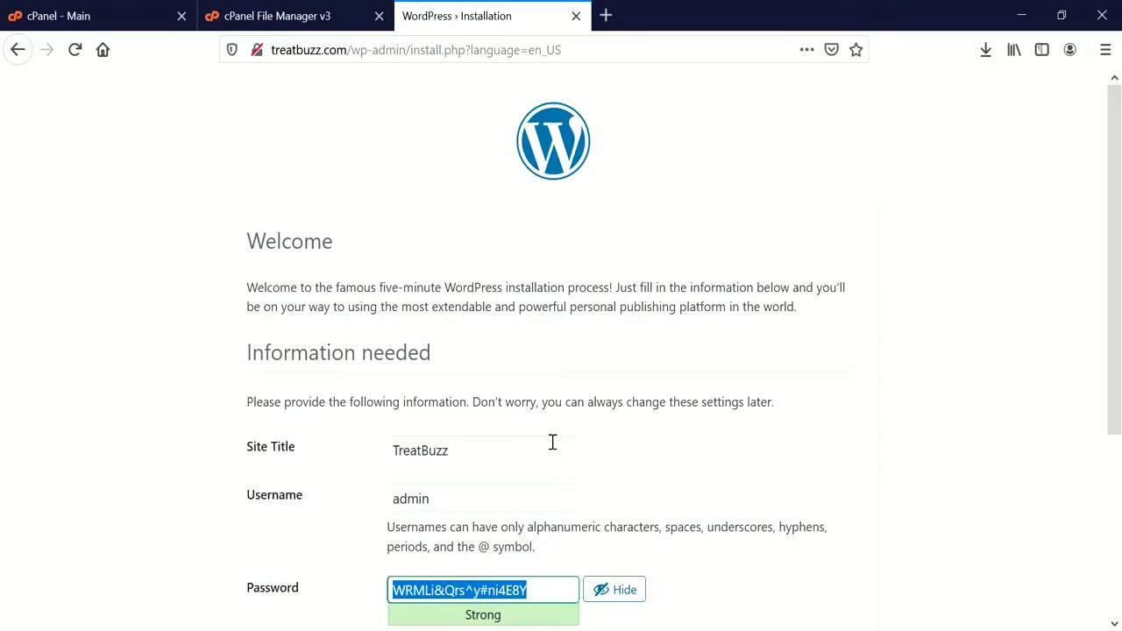
Set a short password, confirm weak password use, choose the admin e-mail, and install WordPress.
{"action": "left_click", "coordinate": [613, 599]}
{"action": "type", "text": "a"}
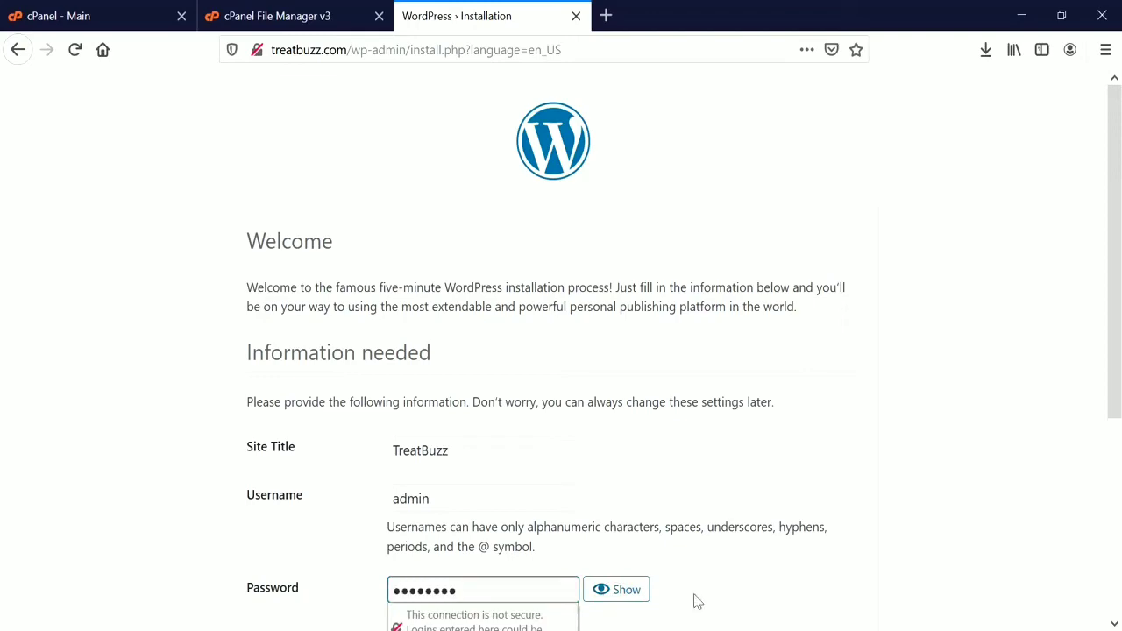
{"action": "scroll", "coordinate": [754, 458], "scroll_direction": "down", "scroll_amount": 3}
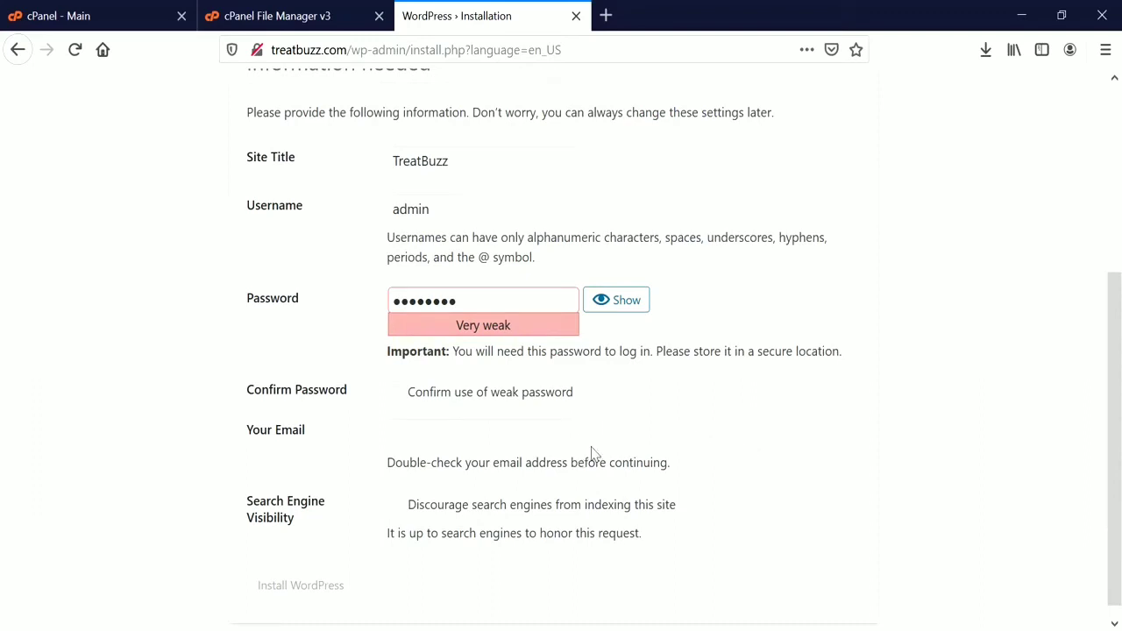
{"action": "left_click", "coordinate": [396, 402]}
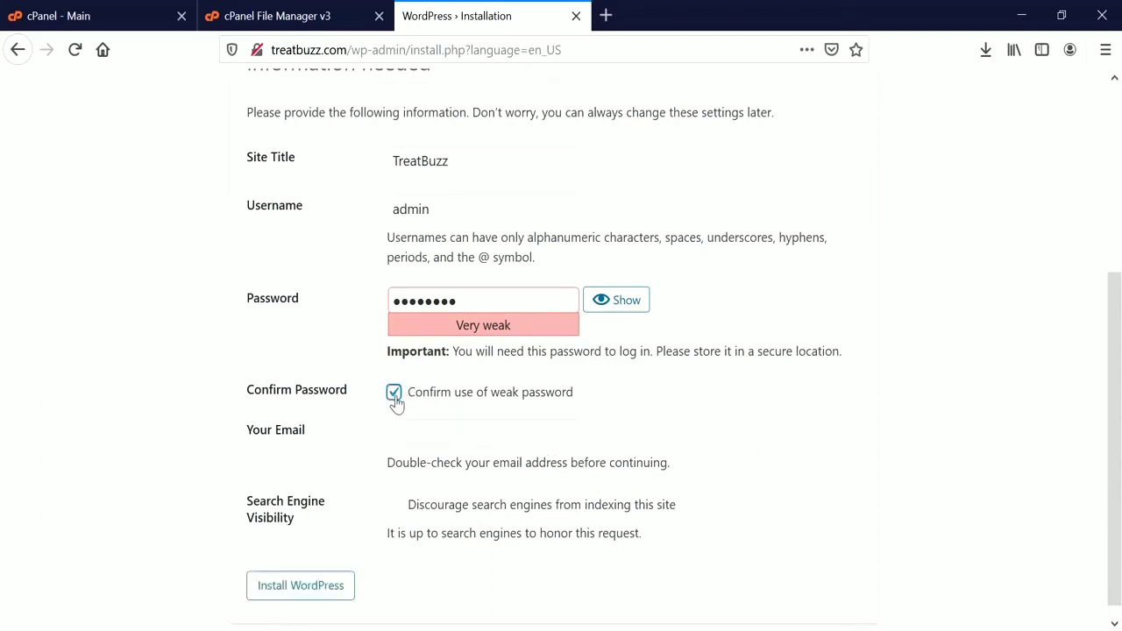
{"action": "left_click", "coordinate": [502, 431]}
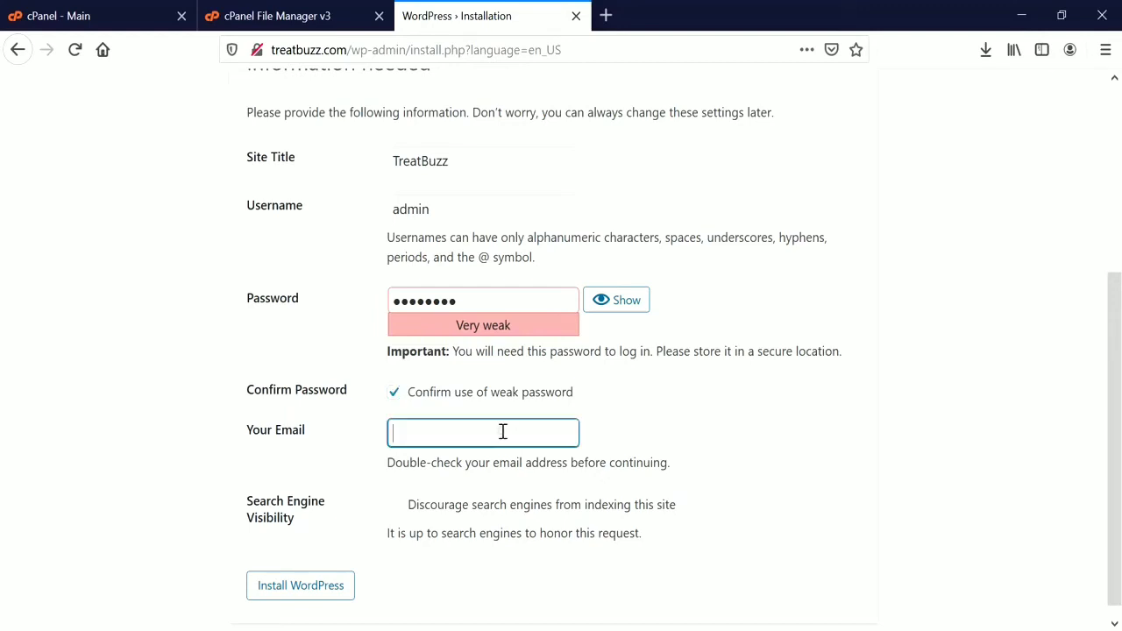
{"action": "left_click", "coordinate": [493, 463]}
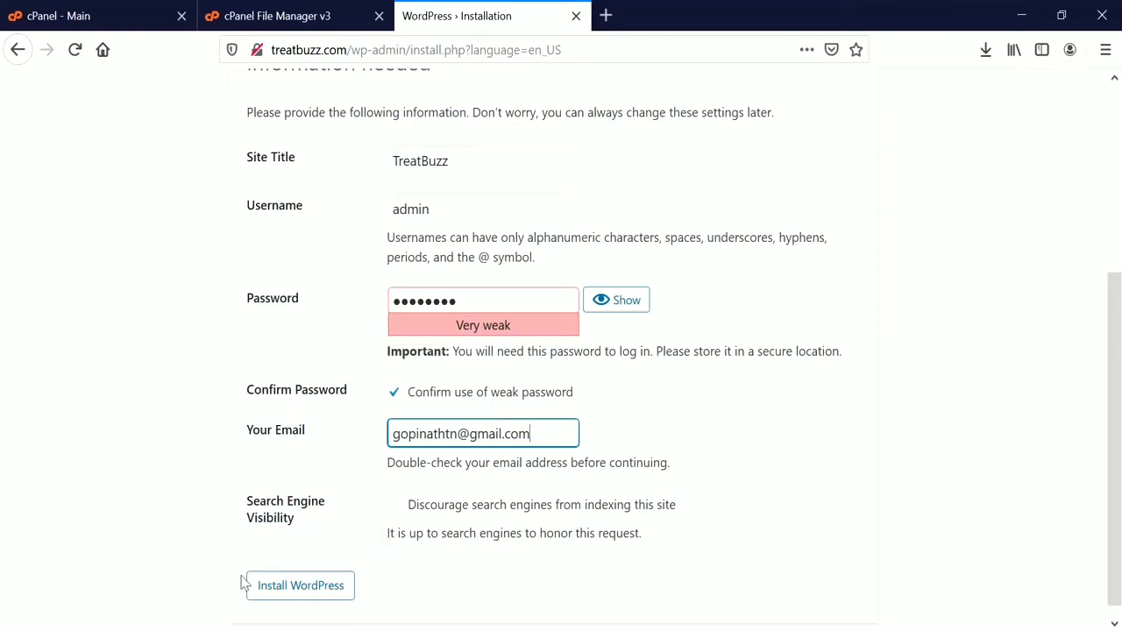
{"action": "left_click", "coordinate": [311, 594]}
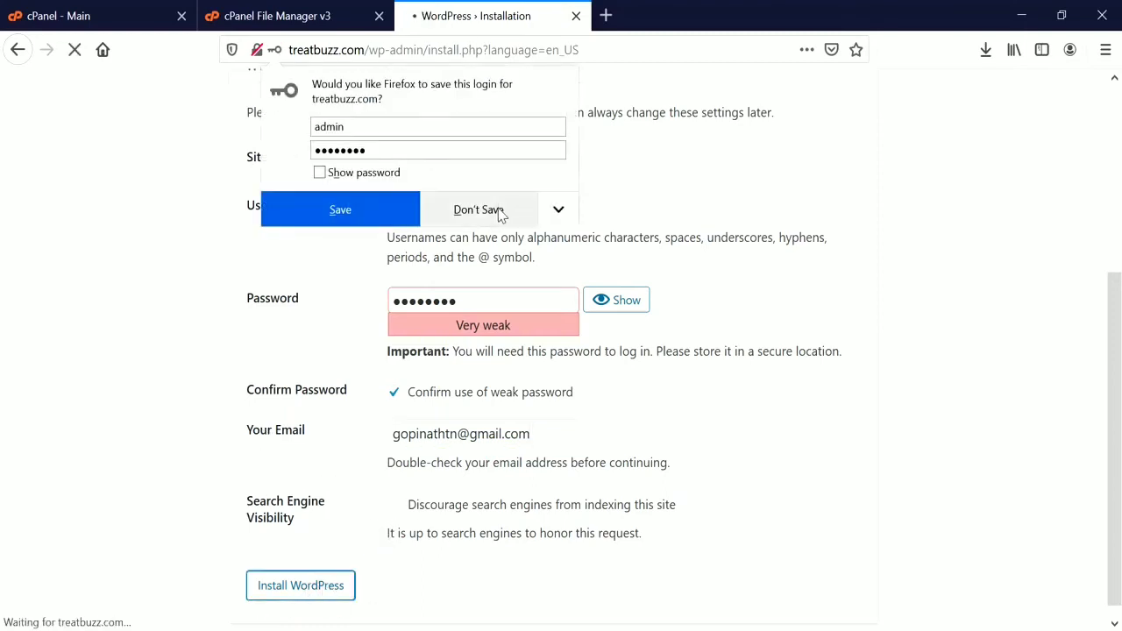
Decline saving the login and go from the Success page to the login screen.
{"action": "left_click", "coordinate": [478, 210]}
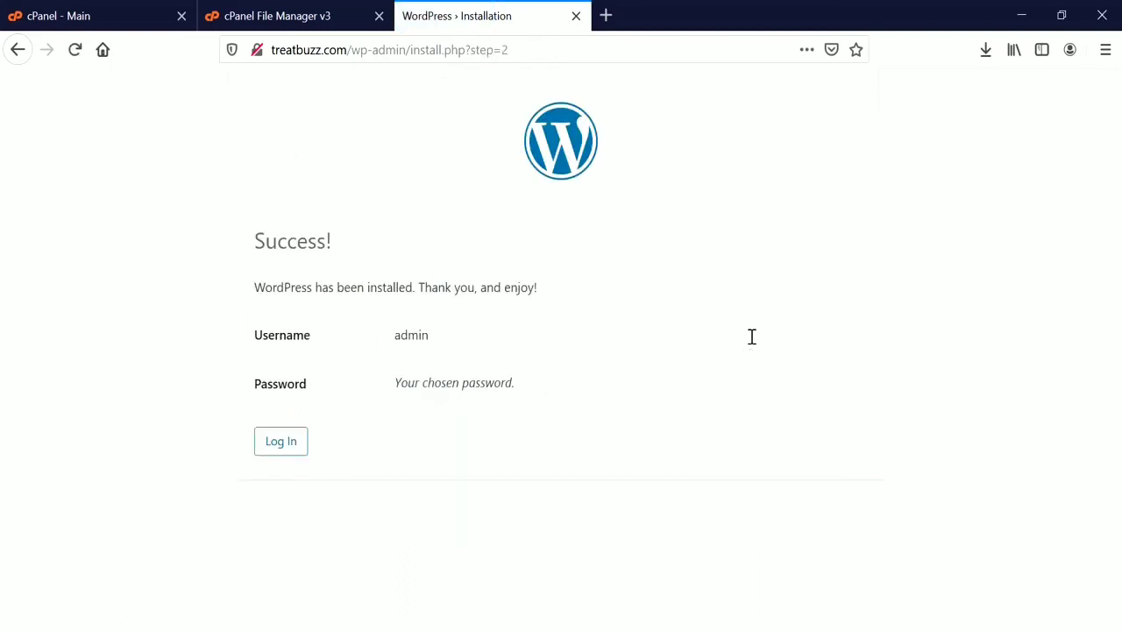
{"action": "double_click", "coordinate": [306, 242]}
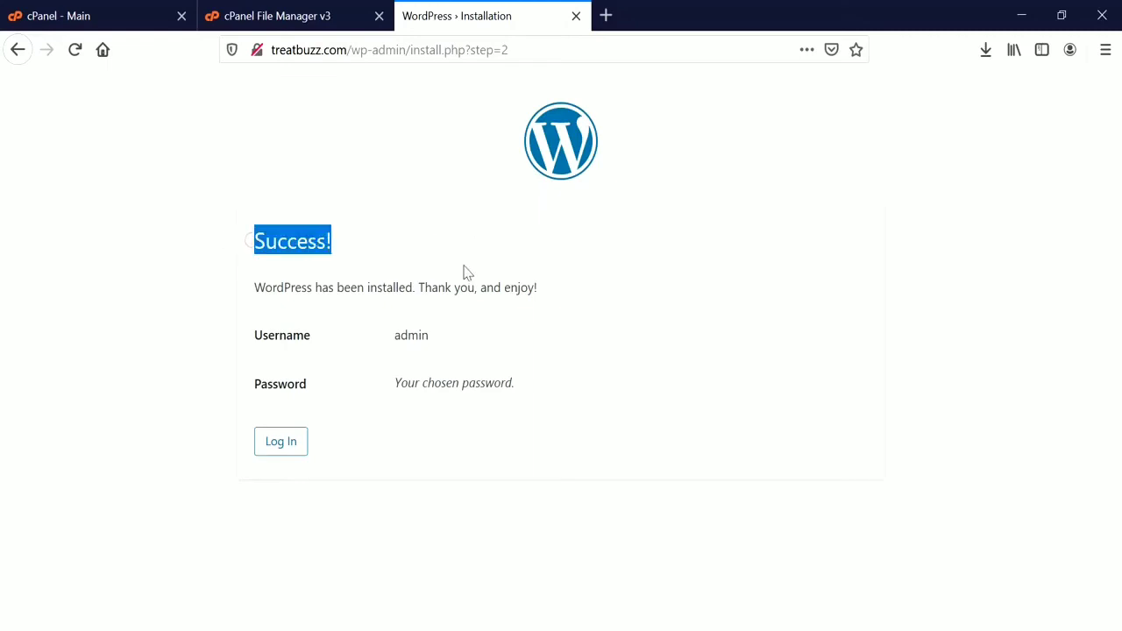
{"action": "left_click", "coordinate": [425, 418]}
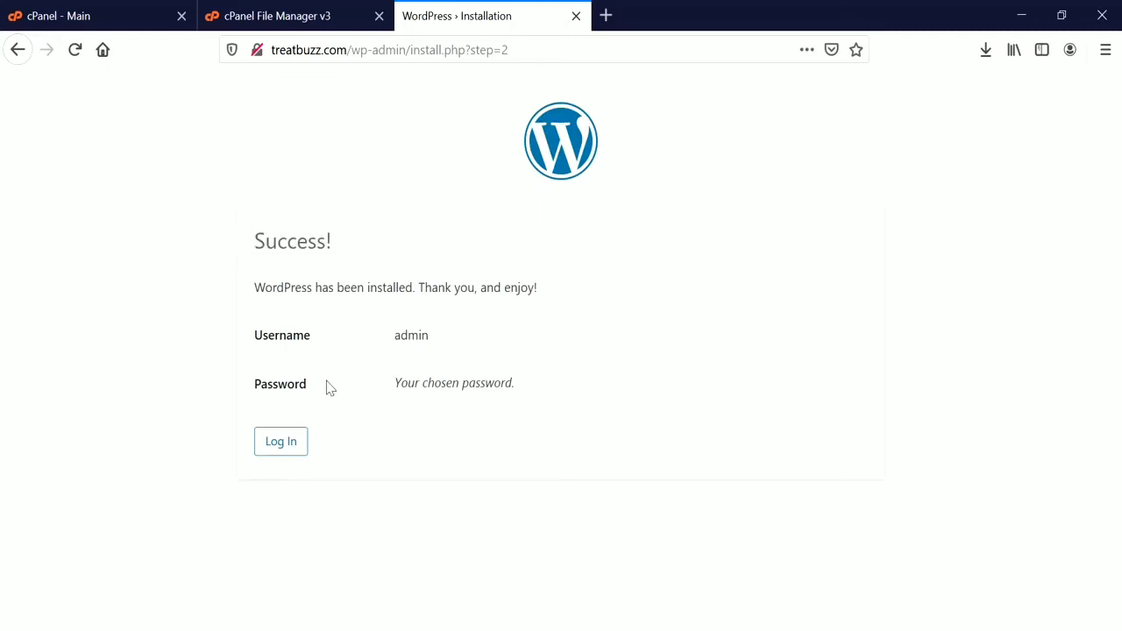
{"action": "left_click", "coordinate": [273, 447]}
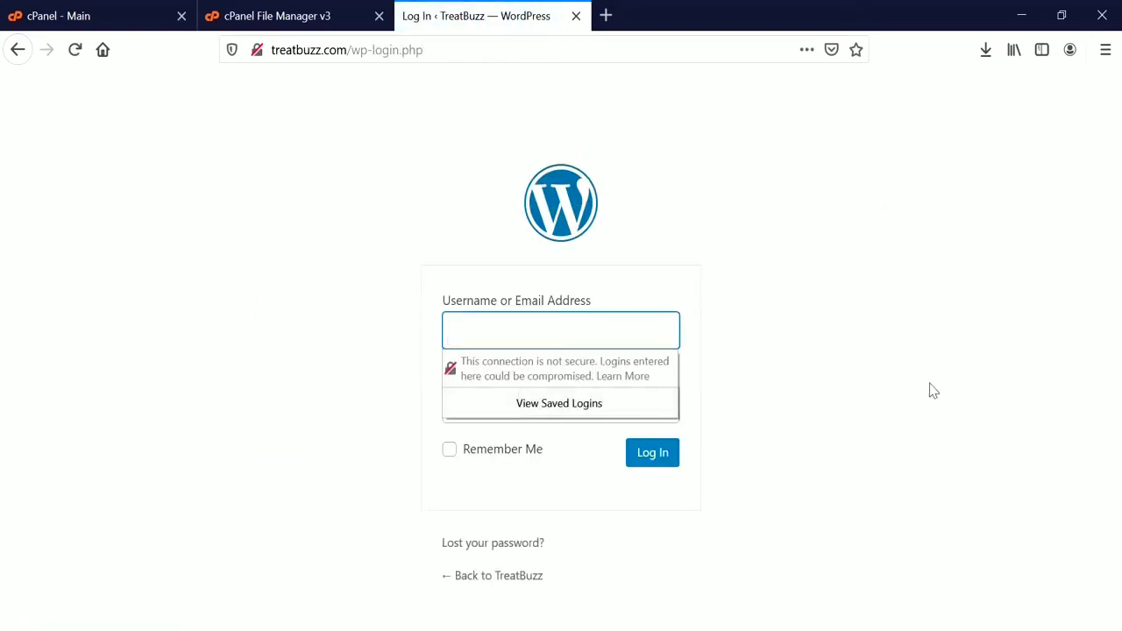
Sign in as admin with the site password, declining Firefox's save-login prompt.
{"action": "type", "text": "admin"}
{"action": "key", "text": "Tab"}
{"action": "type", "text": "*****"}
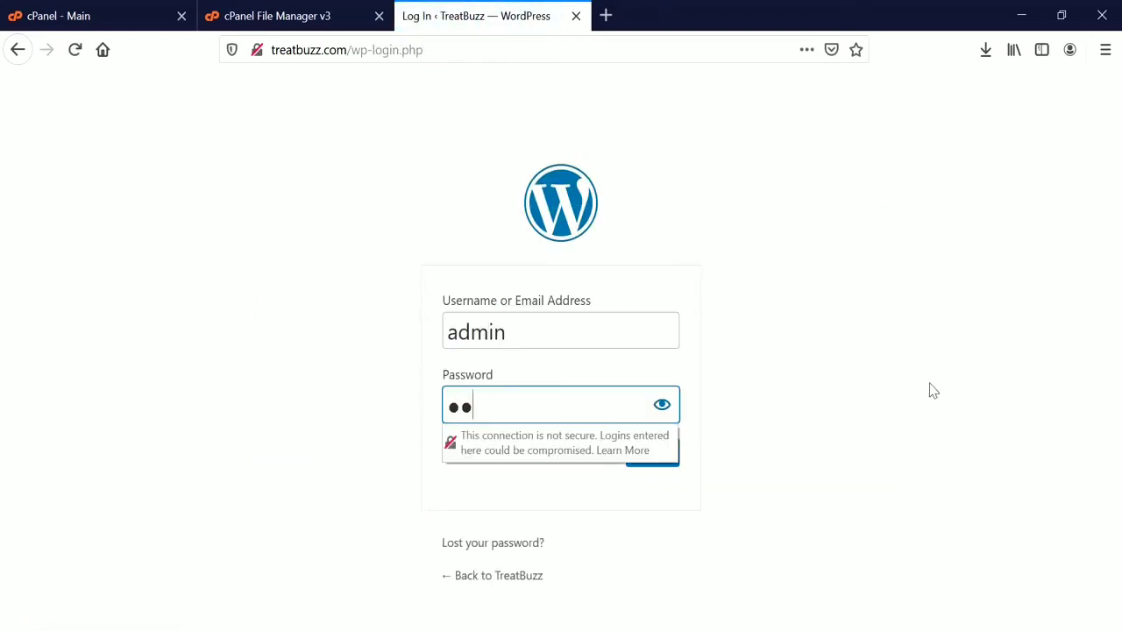
{"action": "type", "text": "***"}
{"action": "key", "text": "Return"}
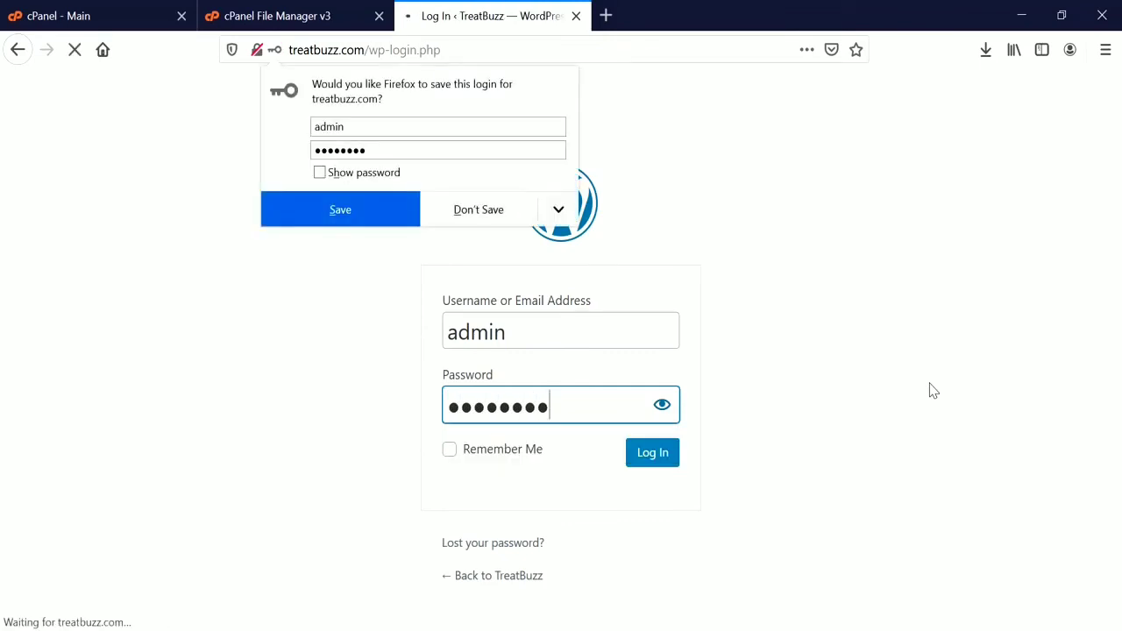
{"action": "left_click", "coordinate": [488, 208]}
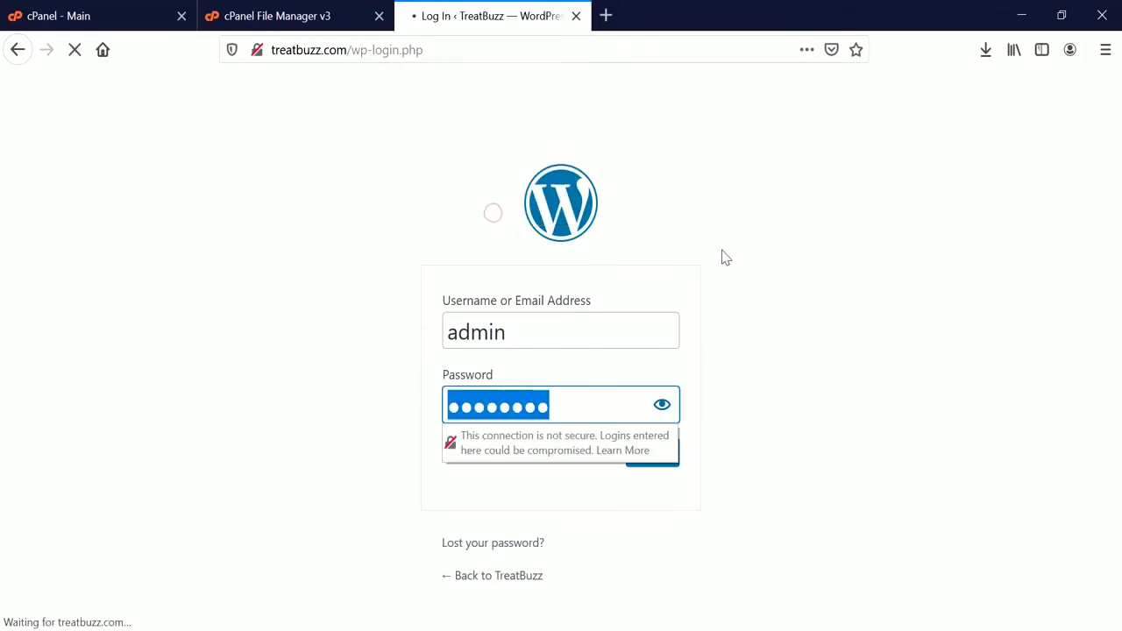
{"action": "left_click", "coordinate": [840, 217]}
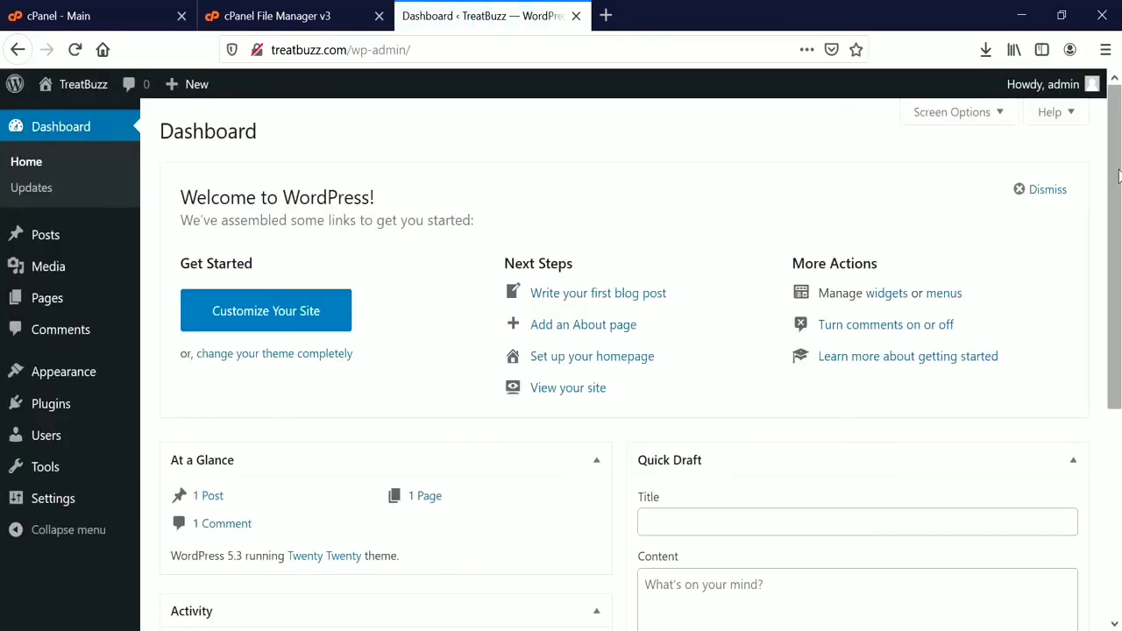
In Screen Options, untick At a Glance, Activity, Quick Draft, WordPress Events and News, and Welcome.
{"action": "mouse_move", "coordinate": [1118, 175]}
{"action": "left_mouse_down"}
{"action": "mouse_move", "coordinate": [1119, 385]}
{"action": "mouse_move", "coordinate": [1119, 174]}
{"action": "left_mouse_up"}
{"action": "mouse_move", "coordinate": [50, 248]}
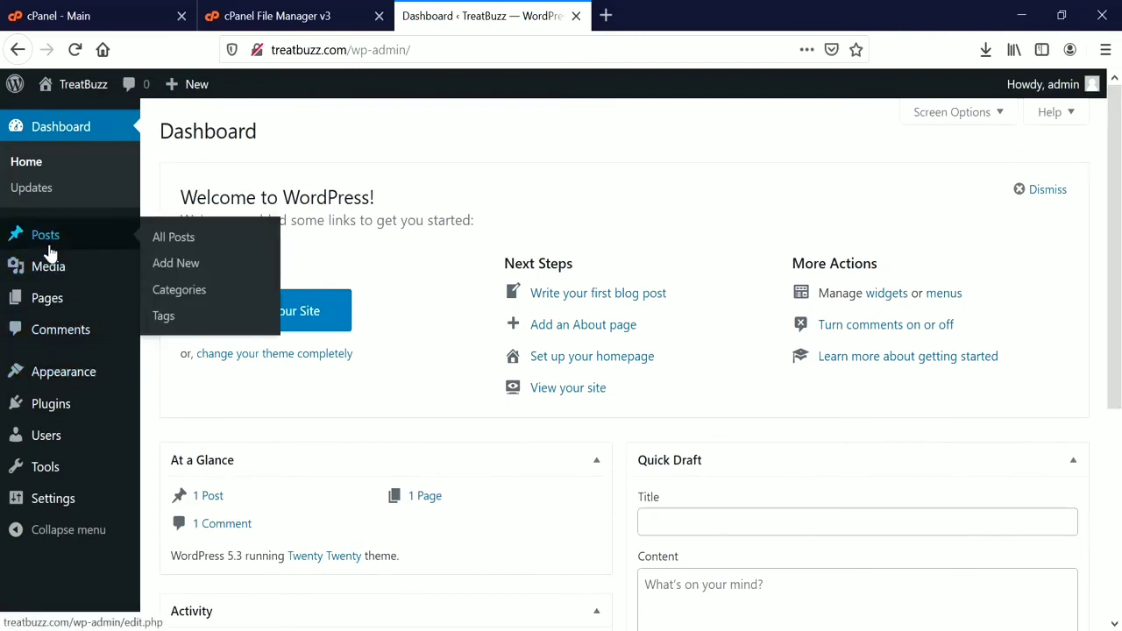
{"action": "mouse_move", "coordinate": [49, 317]}
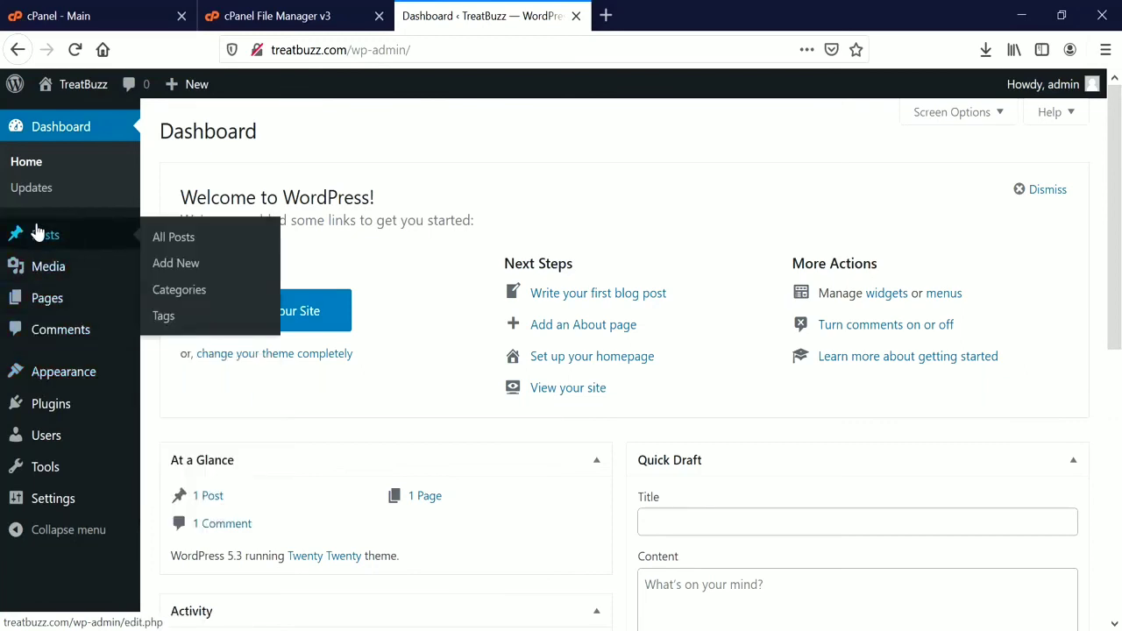
{"action": "mouse_move", "coordinate": [38, 371]}
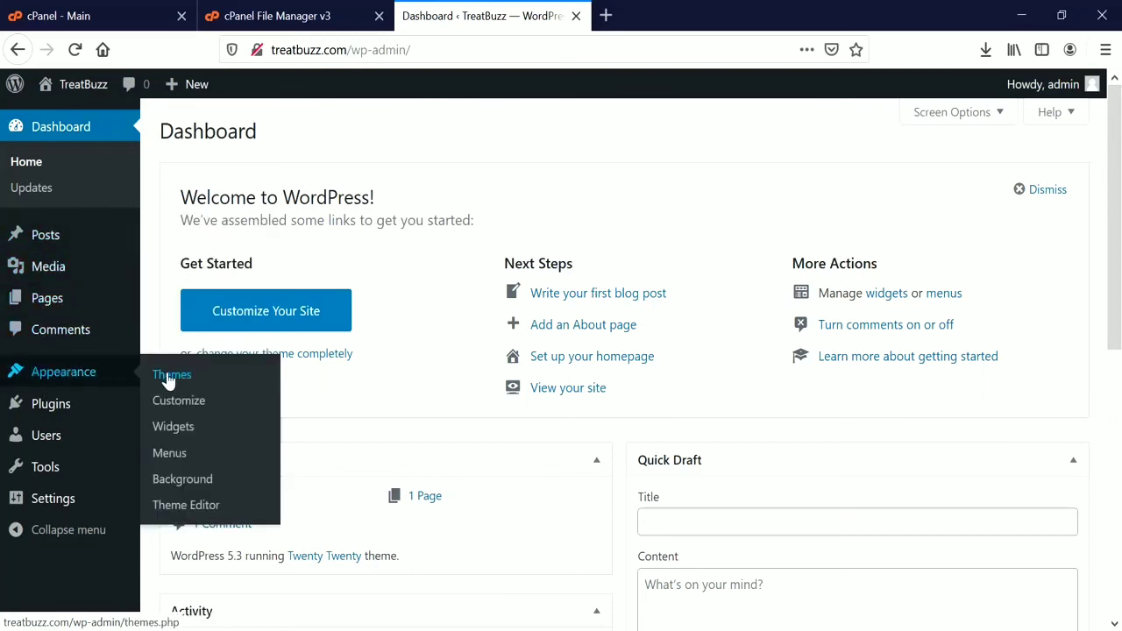
{"action": "mouse_move", "coordinate": [44, 413]}
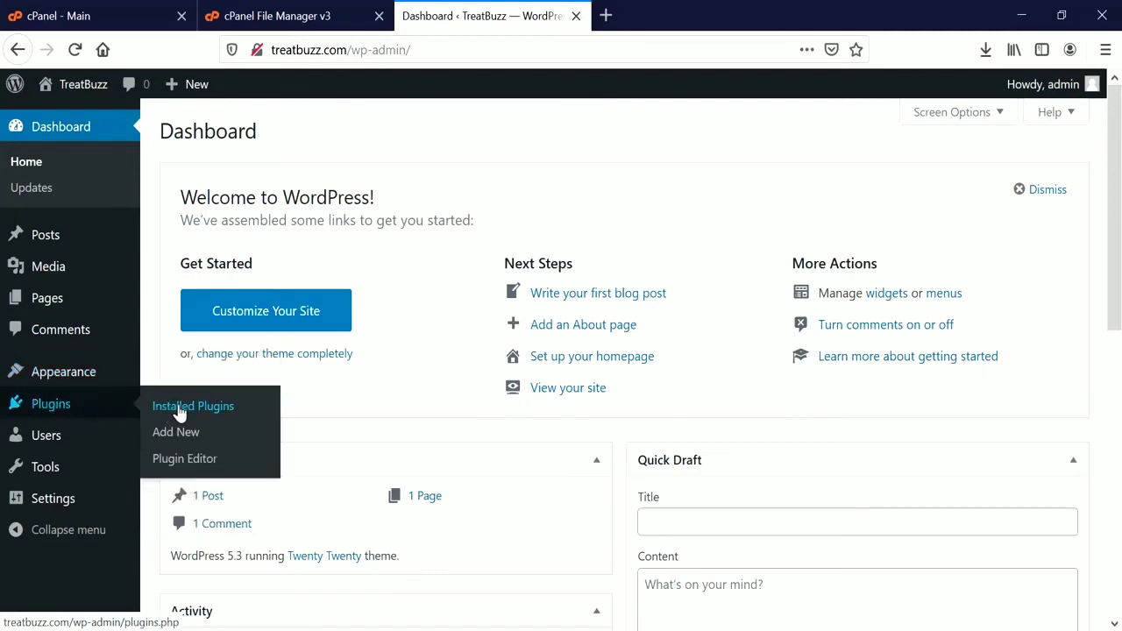
{"action": "mouse_move", "coordinate": [63, 445]}
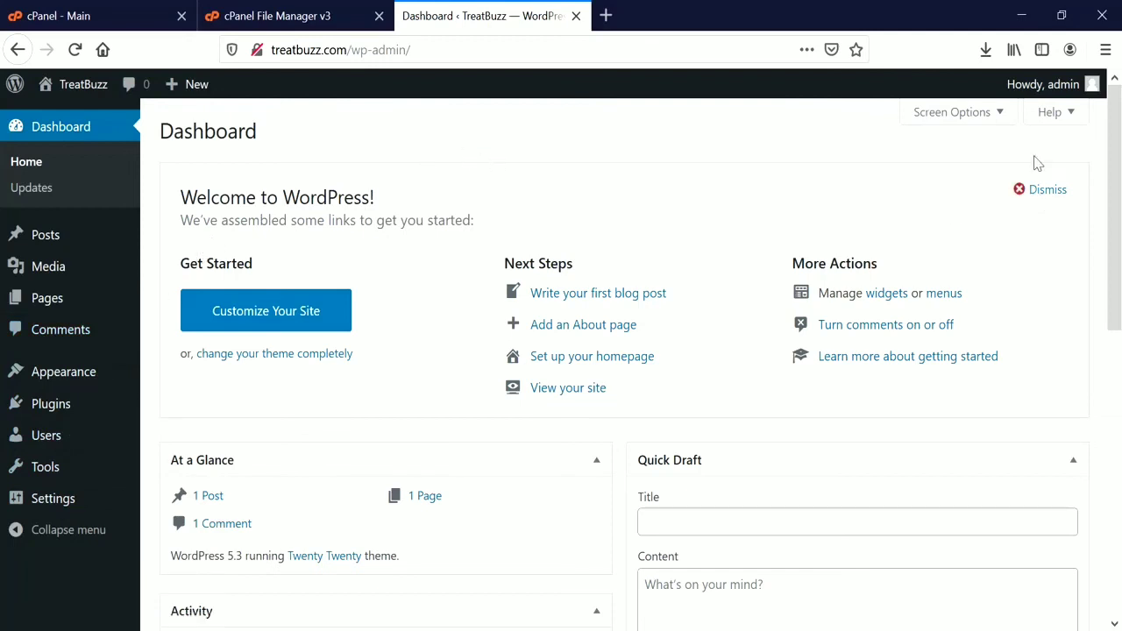
{"action": "left_click", "coordinate": [997, 115]}
{"action": "left_click", "coordinate": [217, 152]}
{"action": "left_click", "coordinate": [286, 154]}
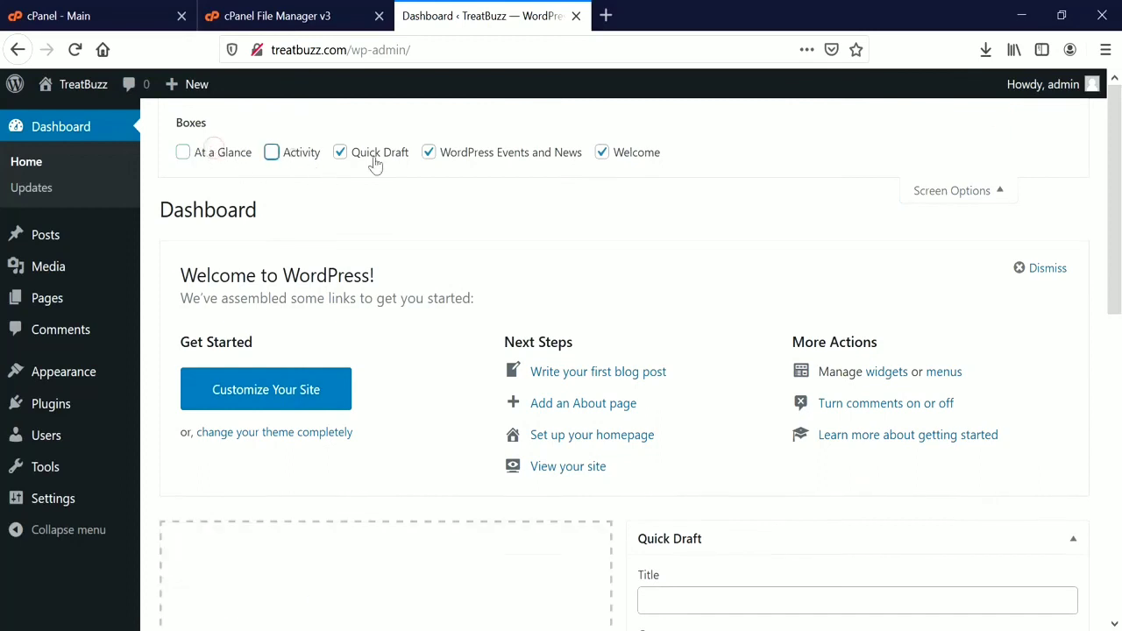
{"action": "left_click", "coordinate": [374, 156]}
{"action": "left_click", "coordinate": [429, 153]}
{"action": "left_click", "coordinate": [602, 153]}
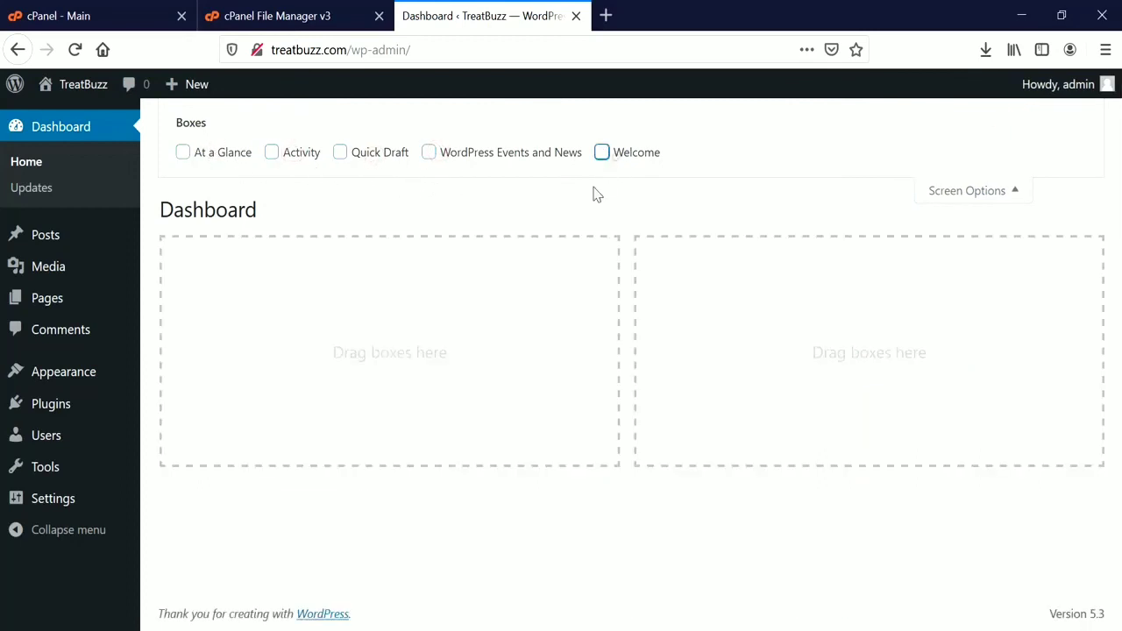
{"action": "left_click", "coordinate": [957, 192]}
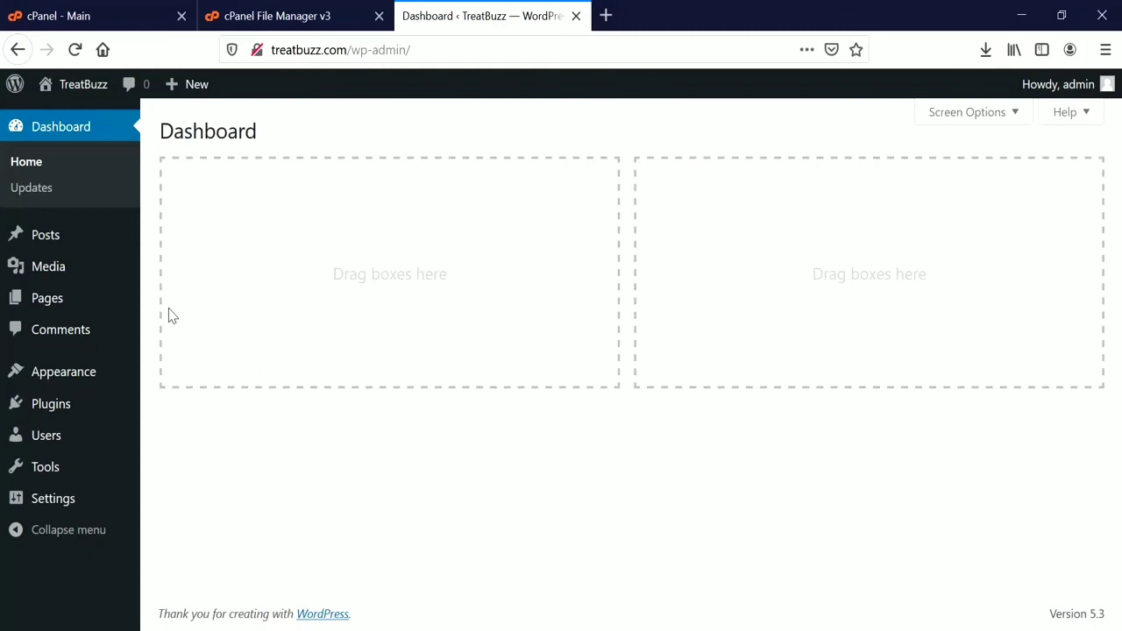
Open the TreatBuzz site link from the admin bar in a new tab to view the Hello world! post.
{"action": "mouse_move", "coordinate": [70, 94]}
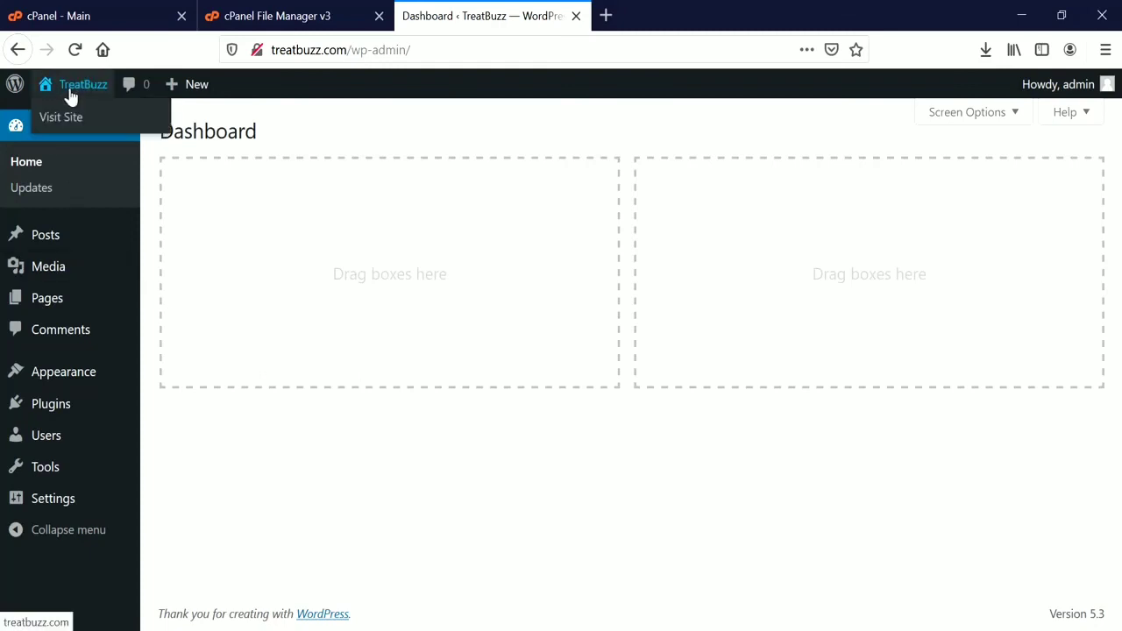
{"action": "right_click", "coordinate": [72, 92]}
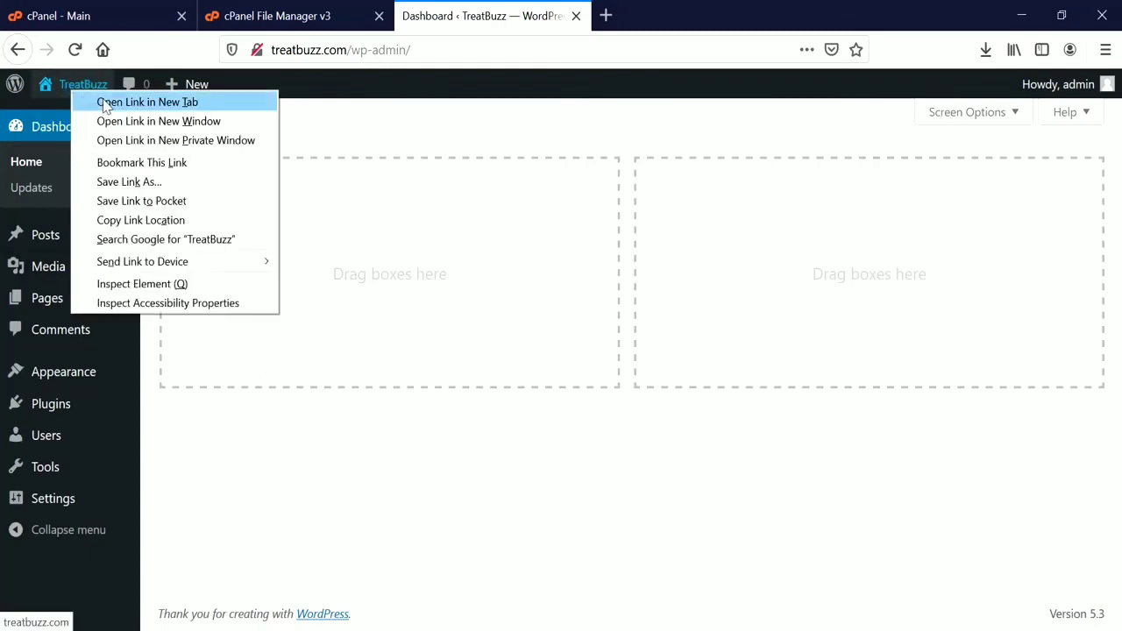
{"action": "left_click", "coordinate": [131, 102]}
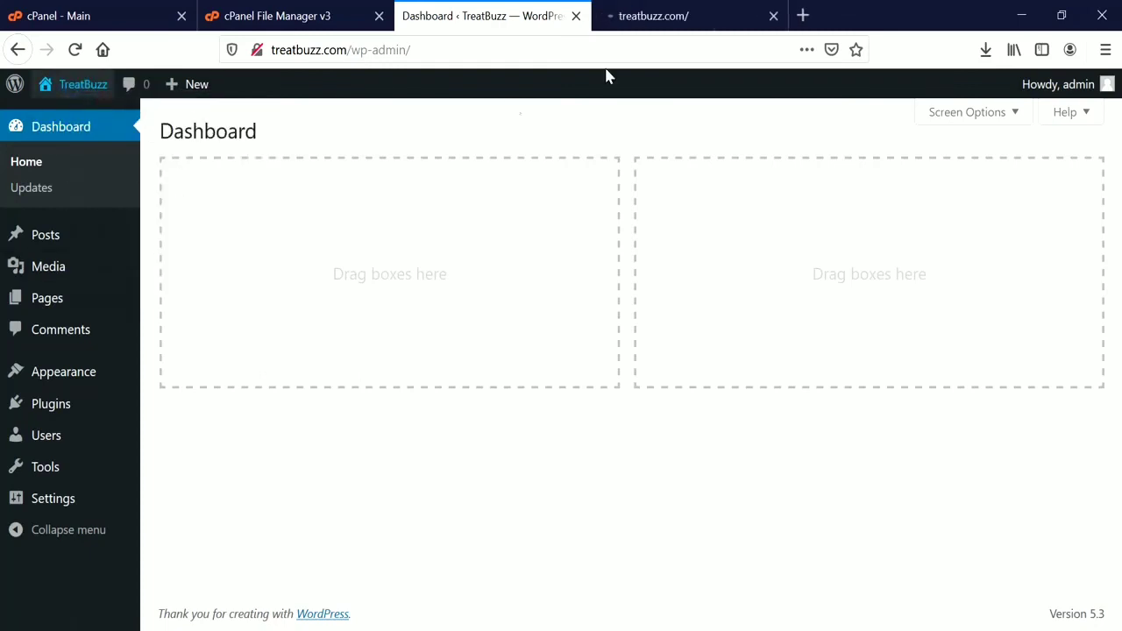
{"action": "left_click", "coordinate": [692, 11]}
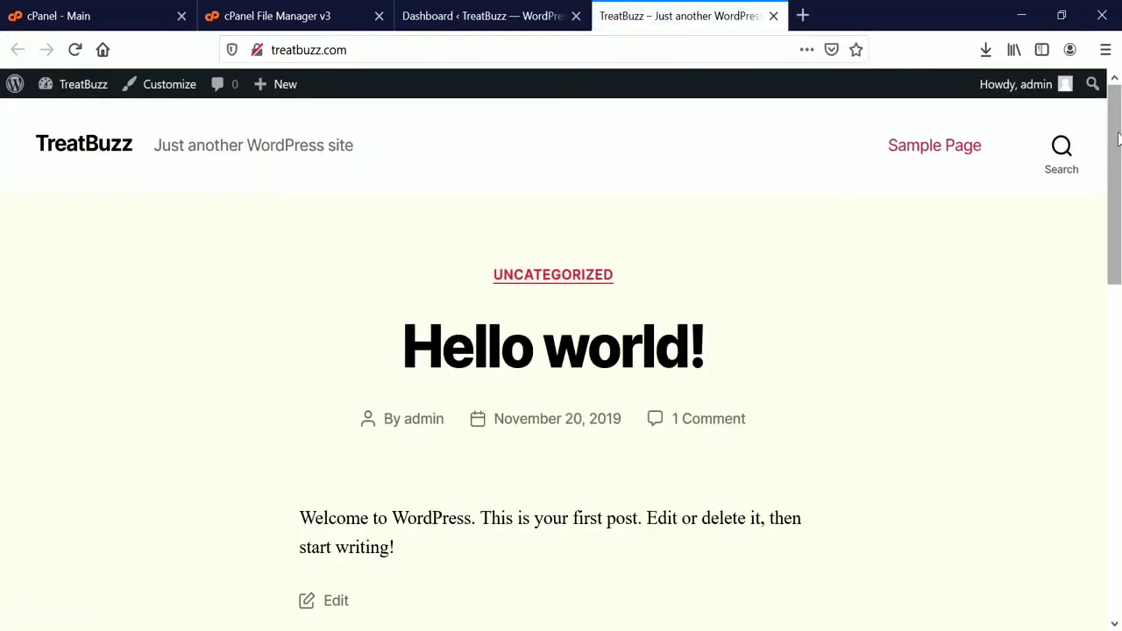
{"action": "mouse_move", "coordinate": [1117, 141]}
{"action": "left_mouse_down"}
{"action": "mouse_move", "coordinate": [1118, 504]}
{"action": "mouse_move", "coordinate": [1119, 140]}
{"action": "left_mouse_up"}
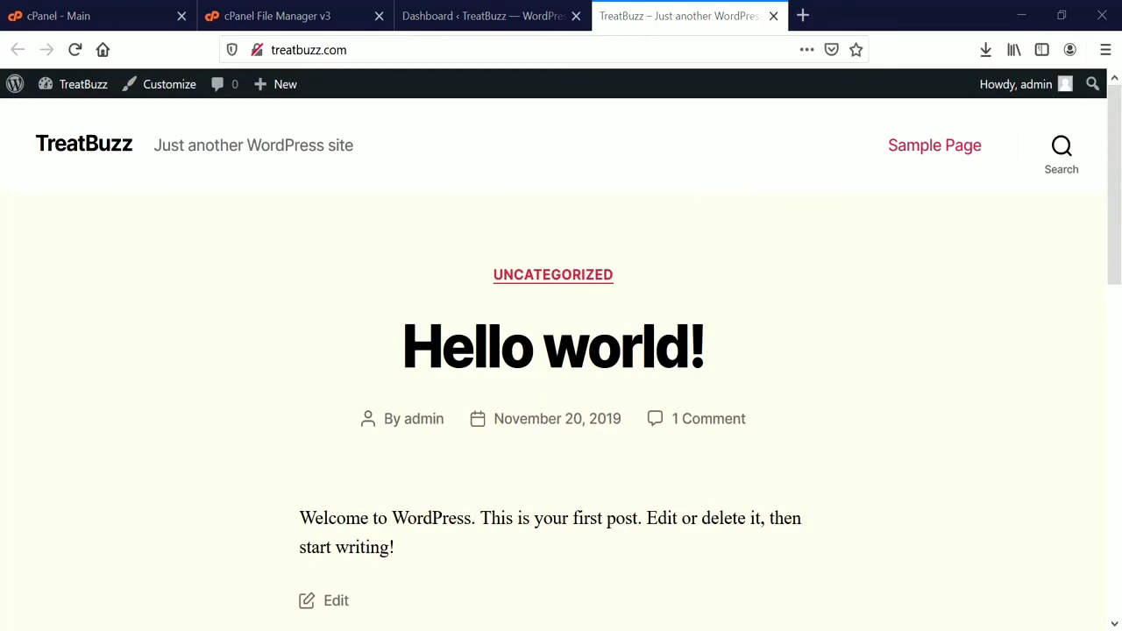
{"action": "left_click", "coordinate": [872, 614]}
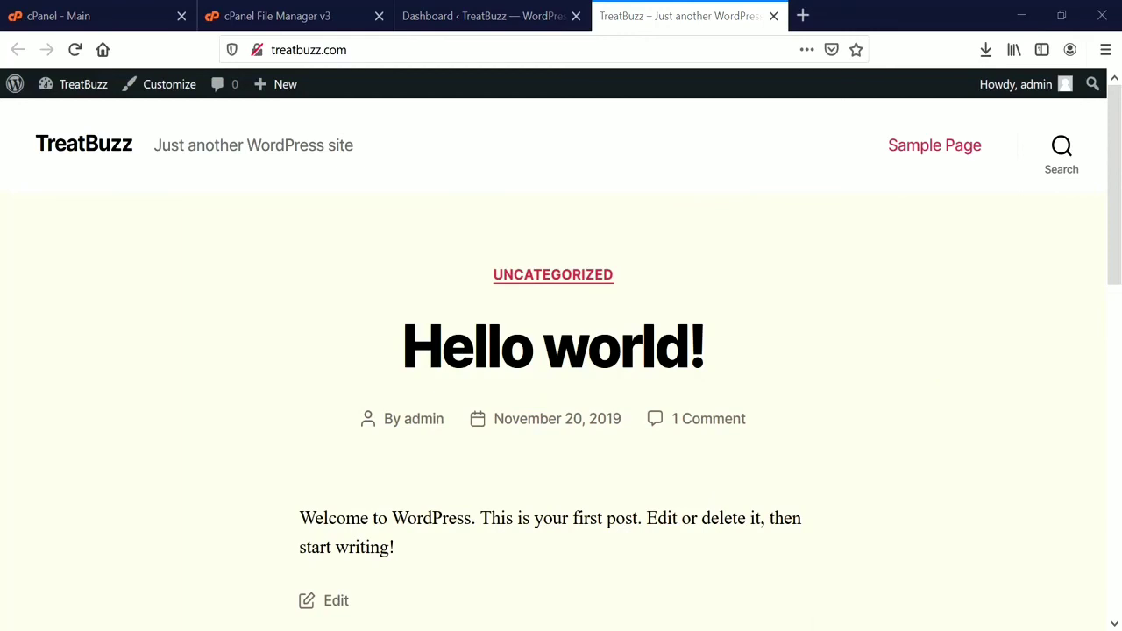